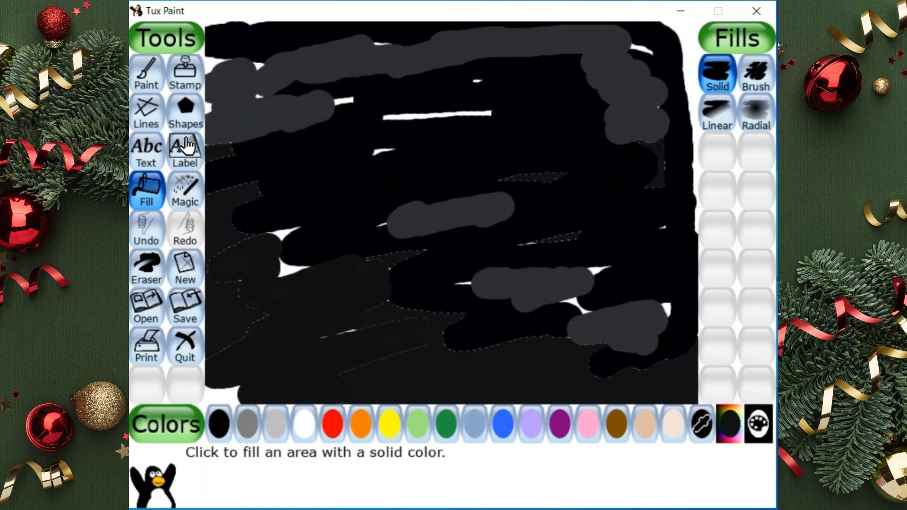
Break the dark painted background into fine speckles by alternately applying the Wavelets and Waves magic effects near the canvas's right edge
click(184, 192)
click(757, 346)
click(612, 263)
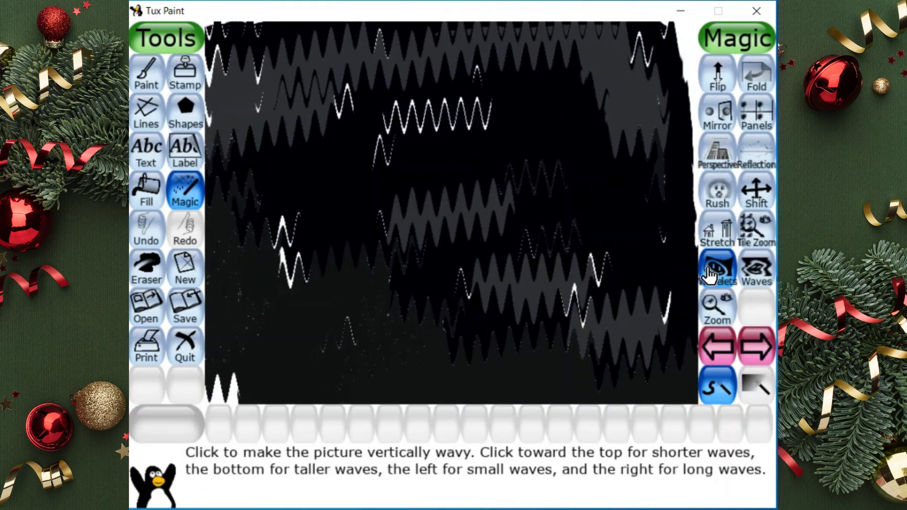
click(677, 277)
click(766, 269)
click(682, 278)
click(723, 272)
click(761, 272)
click(680, 278)
click(724, 274)
click(685, 280)
click(755, 275)
click(691, 282)
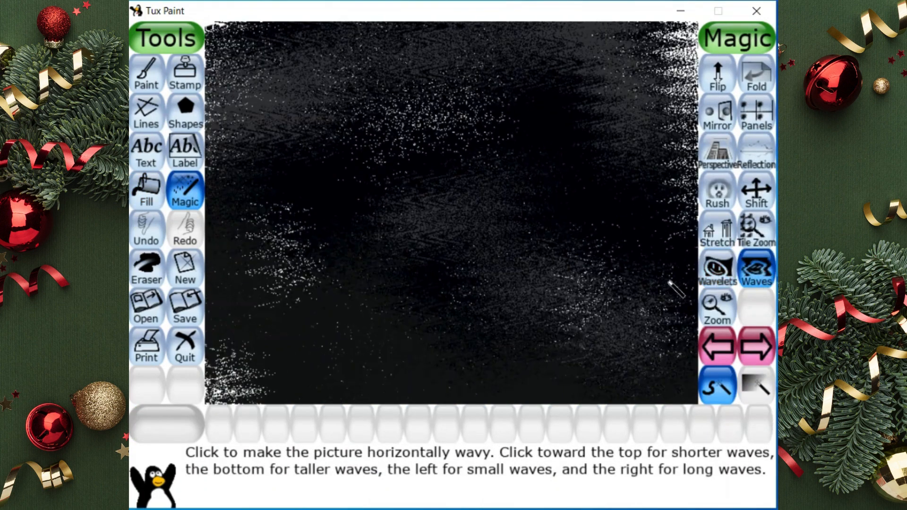
click(718, 277)
click(687, 281)
click(753, 277)
click(690, 281)
click(714, 280)
click(715, 280)
click(685, 282)
click(763, 280)
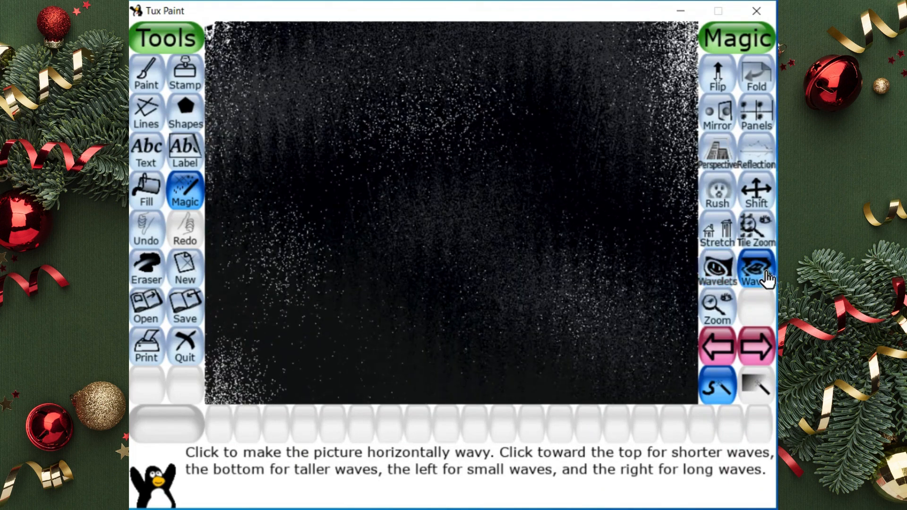
click(685, 283)
click(717, 280)
click(654, 287)
click(755, 278)
click(674, 272)
click(755, 272)
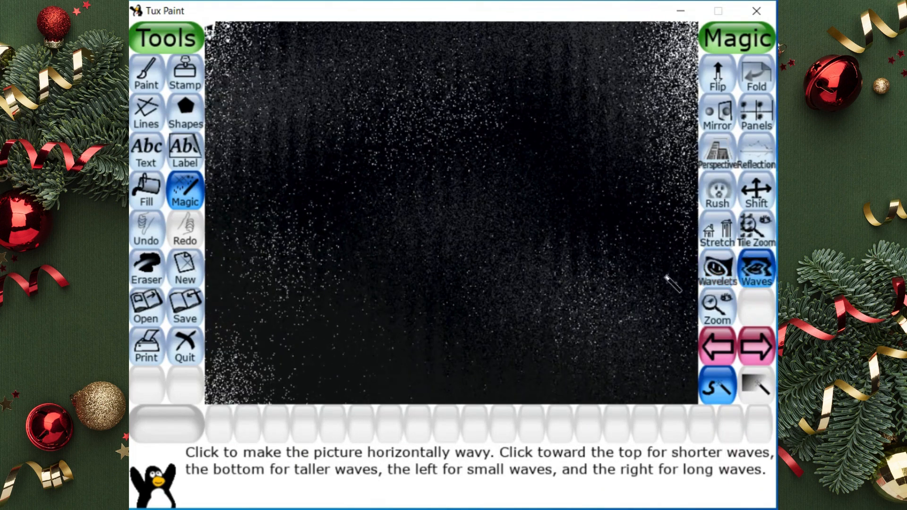
click(674, 284)
Smudge the whole speckled background into soft horizontal gray streaks with the Smudge magic effect
click(714, 350)
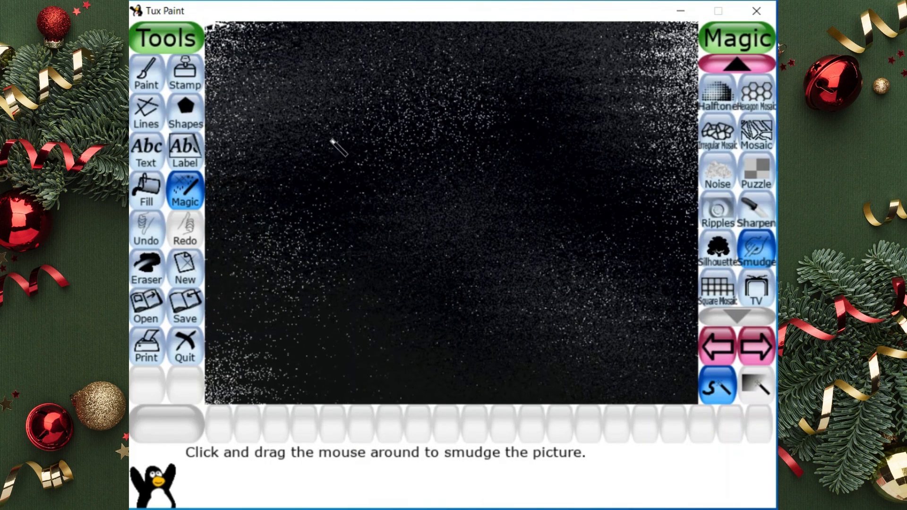
mouse_move(227, 31)
mouse_down()
mouse_move(604, 35)
mouse_move(662, 49)
mouse_move(401, 59)
mouse_move(458, 57)
mouse_move(330, 43)
mouse_move(599, 83)
mouse_move(612, 70)
mouse_move(247, 64)
mouse_move(218, 94)
mouse_move(652, 93)
mouse_move(614, 101)
mouse_move(670, 106)
mouse_move(687, 118)
mouse_move(472, 138)
mouse_move(657, 137)
mouse_move(674, 121)
mouse_move(253, 105)
mouse_move(239, 121)
mouse_move(274, 138)
mouse_move(541, 156)
mouse_move(680, 151)
mouse_move(552, 182)
mouse_move(674, 184)
mouse_move(709, 249)
mouse_move(690, 263)
mouse_move(678, 251)
mouse_move(462, 190)
mouse_move(263, 168)
mouse_move(330, 158)
mouse_move(227, 229)
mouse_move(573, 233)
mouse_move(458, 196)
mouse_move(207, 215)
mouse_move(257, 290)
mouse_move(514, 269)
mouse_move(627, 284)
mouse_move(610, 318)
mouse_move(543, 285)
mouse_move(416, 278)
mouse_move(217, 302)
mouse_move(546, 331)
mouse_move(698, 313)
mouse_move(674, 344)
mouse_move(635, 365)
mouse_move(546, 361)
mouse_move(606, 398)
mouse_move(692, 394)
mouse_move(441, 397)
mouse_move(597, 374)
mouse_move(357, 348)
mouse_move(423, 394)
mouse_move(227, 406)
mouse_move(328, 369)
mouse_move(293, 307)
mouse_move(208, 330)
mouse_move(350, 376)
mouse_move(476, 295)
mouse_move(628, 222)
mouse_move(530, 255)
mouse_up()
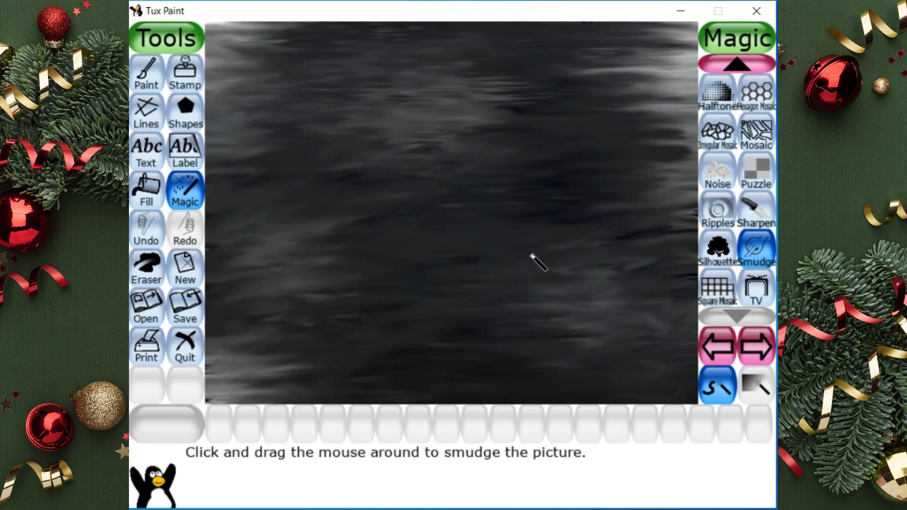
Draw the curved hat and its brim band across the canvas's upper left in black with the smallest round brush
click(150, 74)
click(218, 422)
click(721, 97)
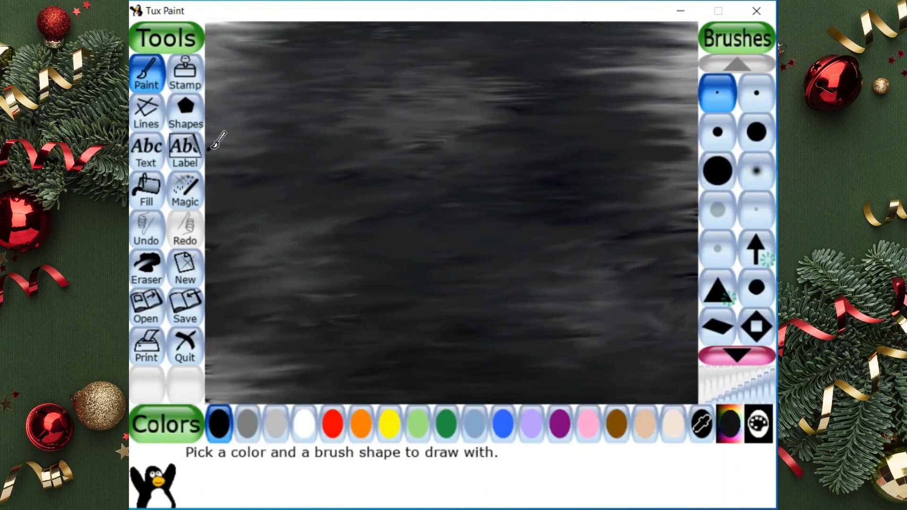
mouse_move(232, 131)
mouse_down()
mouse_move(299, 114)
mouse_move(392, 124)
mouse_move(340, 142)
mouse_up()
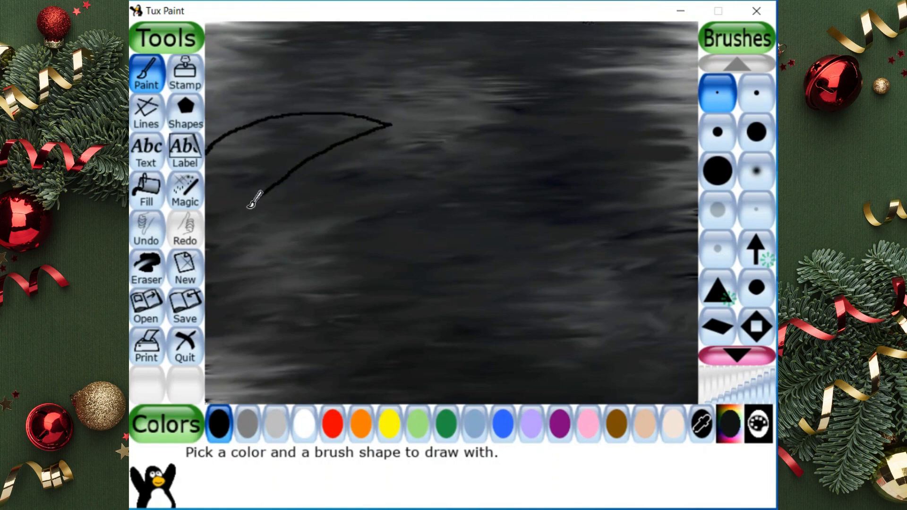
mouse_move(237, 182)
mouse_down()
mouse_move(228, 236)
mouse_move(249, 284)
mouse_move(293, 222)
mouse_move(410, 168)
mouse_up()
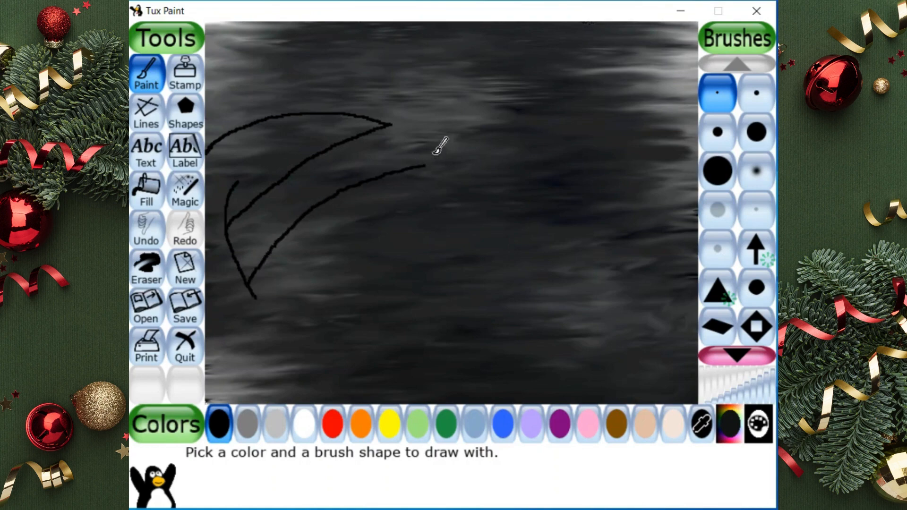
mouse_move(391, 123)
mouse_down()
mouse_move(476, 152)
mouse_move(435, 164)
mouse_move(476, 155)
mouse_up()
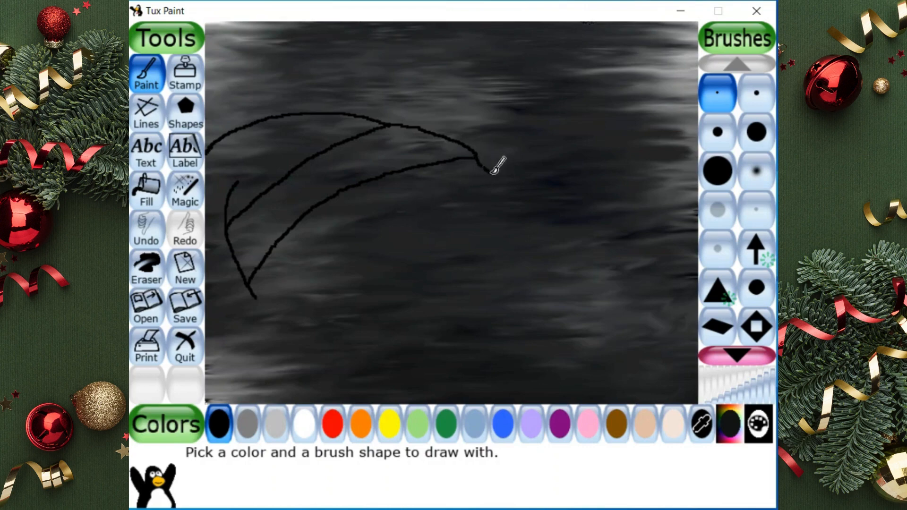
Outline the snowman's rounded head, the scarf with its hanging ends and the body's shoulder curves in black below the hat
drag(526, 188, 534, 255)
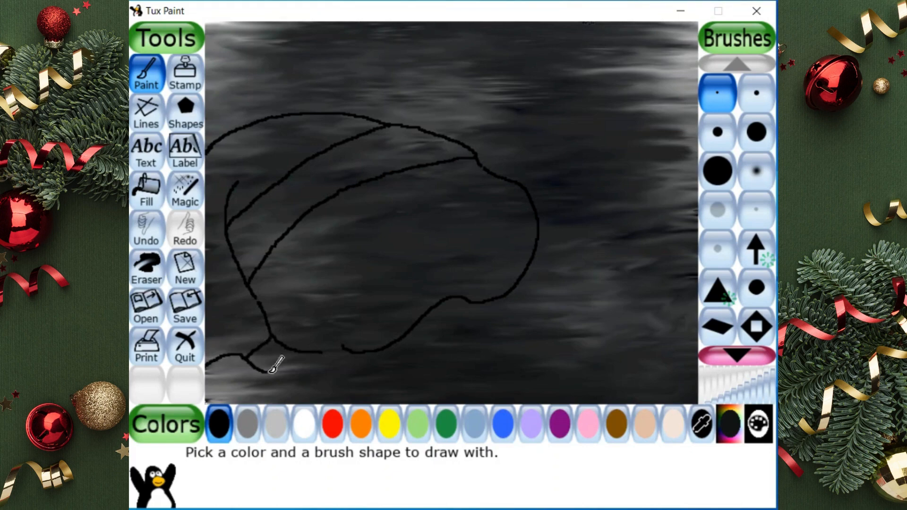
mouse_move(273, 371)
mouse_down()
mouse_move(311, 379)
mouse_move(324, 355)
mouse_up()
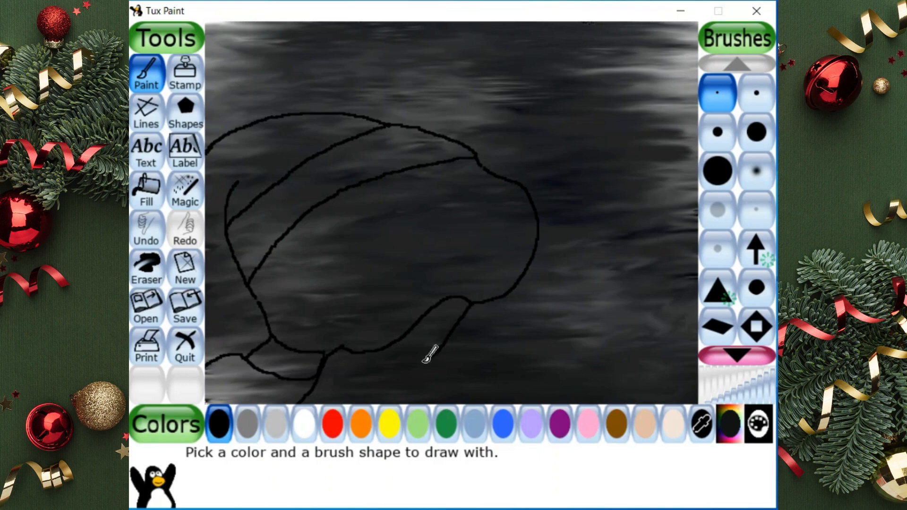
mouse_move(431, 358)
mouse_down()
mouse_move(455, 366)
mouse_move(490, 390)
mouse_up()
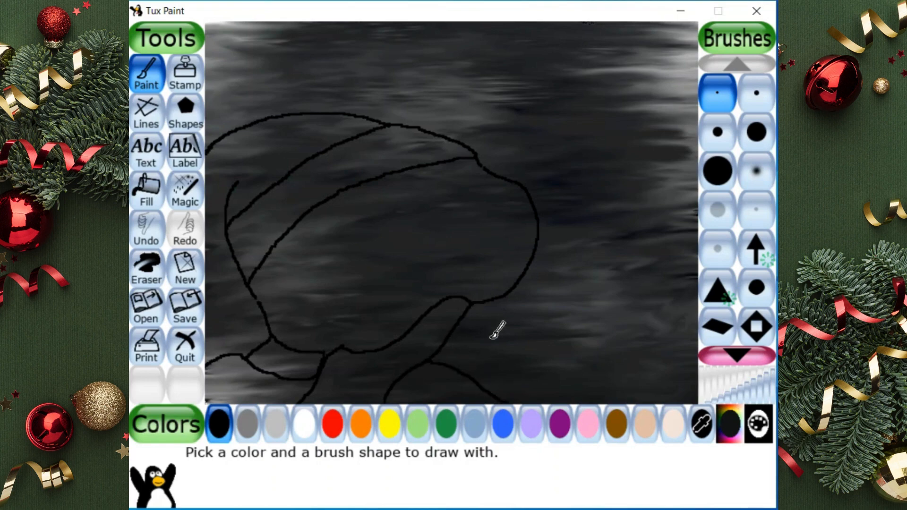
mouse_move(470, 305)
mouse_down()
mouse_move(509, 373)
mouse_move(552, 398)
mouse_up()
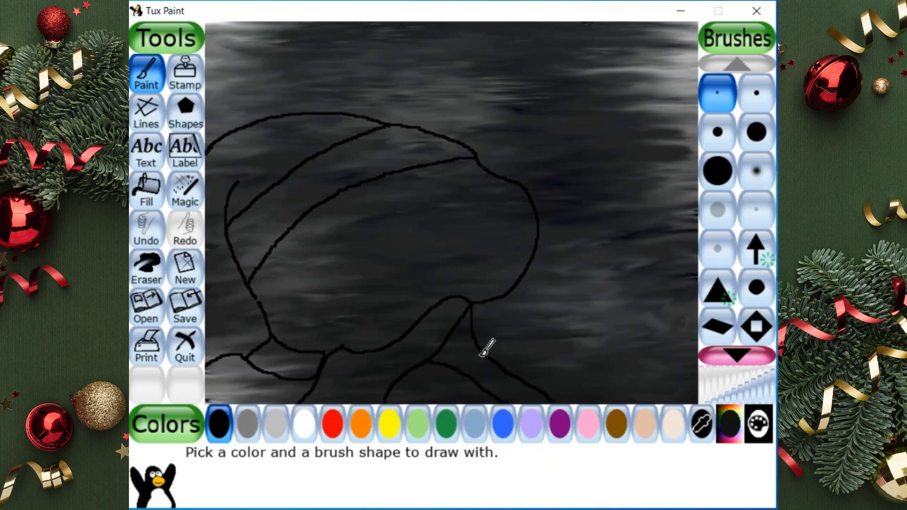
mouse_move(483, 353)
mouse_down()
mouse_move(542, 321)
mouse_move(575, 287)
mouse_up()
mouse_move(540, 245)
mouse_down()
mouse_move(584, 302)
mouse_move(663, 323)
mouse_move(690, 342)
mouse_up()
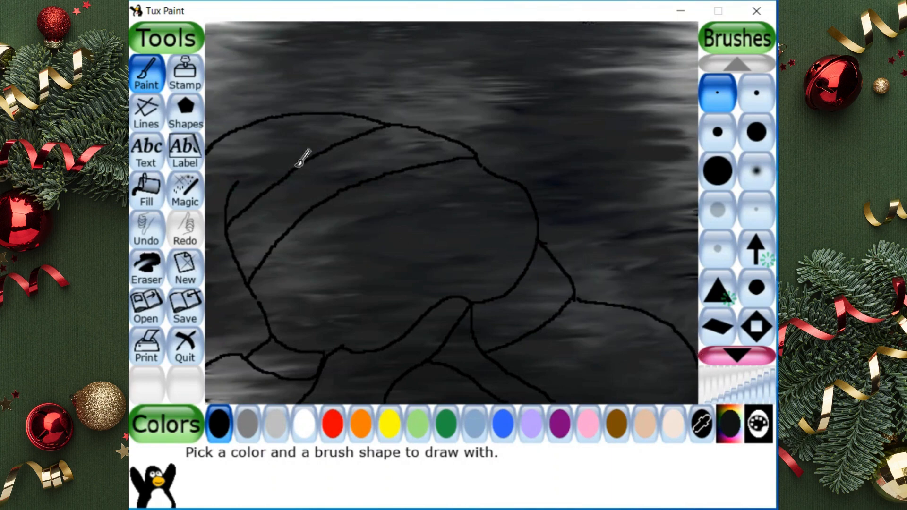
Mix a dark reddish-brown custom color and paint the hat's crown and its drooping end with the largest round brush
click(136, 186)
click(730, 427)
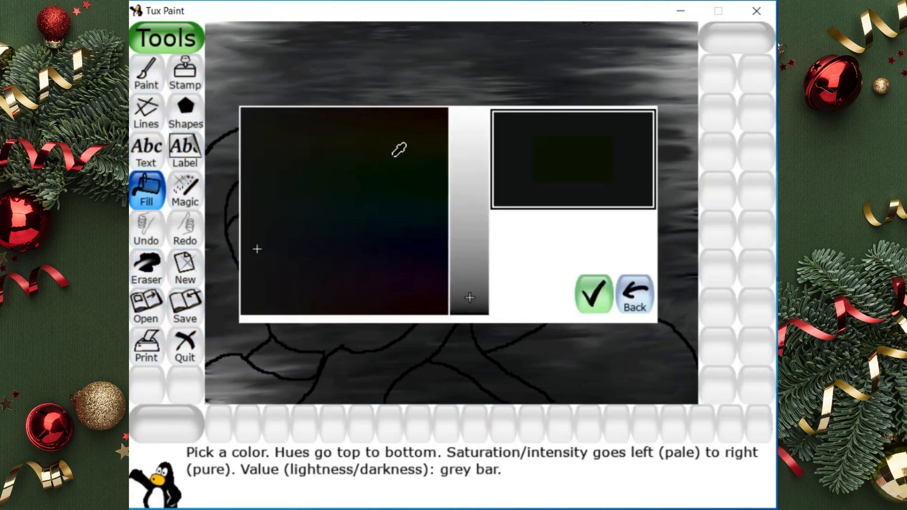
click(436, 116)
click(471, 213)
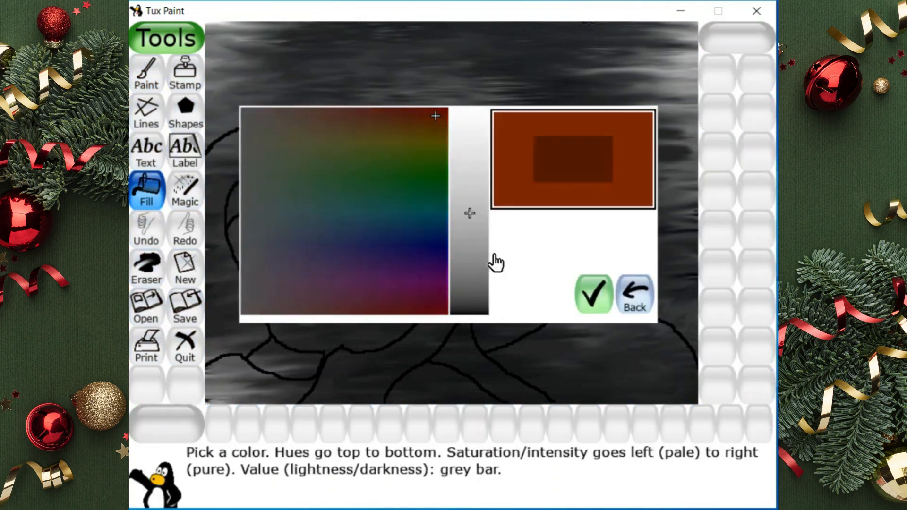
click(591, 298)
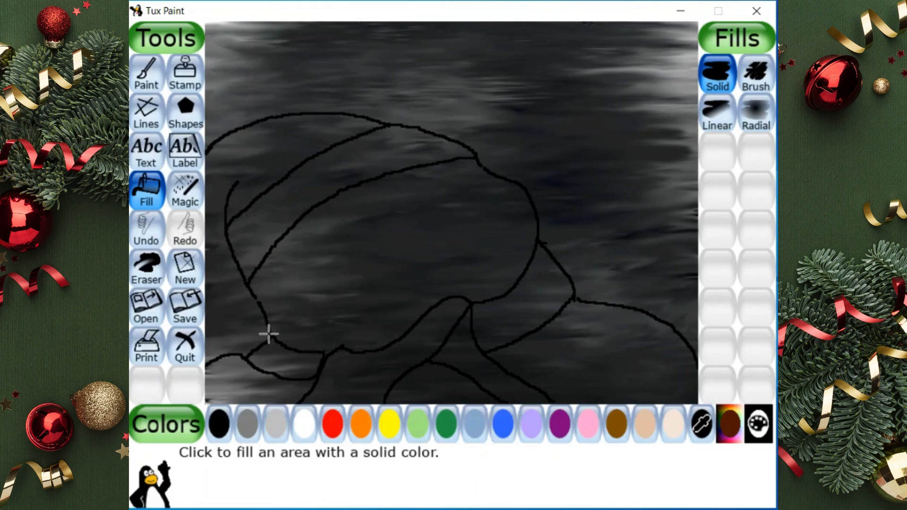
click(146, 74)
mouse_move(263, 137)
mouse_down()
mouse_move(244, 144)
mouse_move(293, 134)
mouse_up()
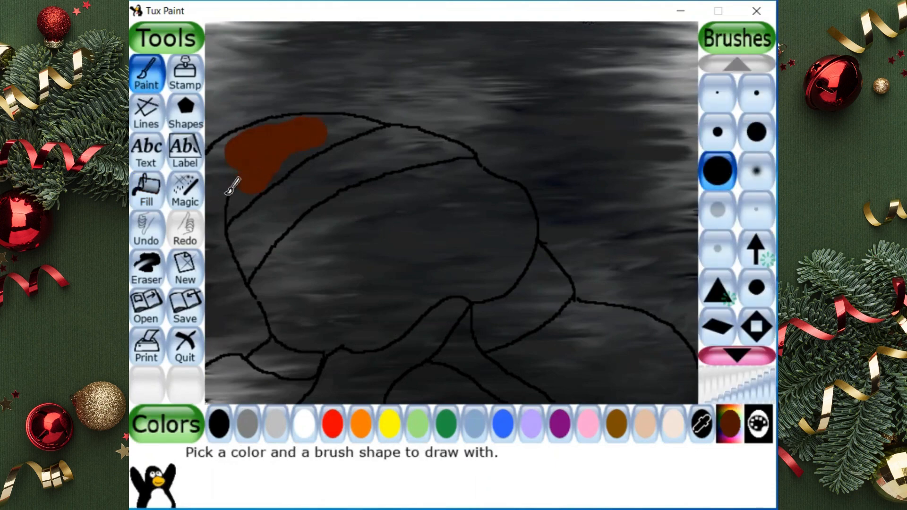
mouse_move(231, 186)
mouse_down()
mouse_move(215, 196)
mouse_move(213, 286)
mouse_move(237, 298)
mouse_up()
Mix a lighter orange-red custom color and outline the hat's crown and drooping end with the second-smallest round brush
click(730, 423)
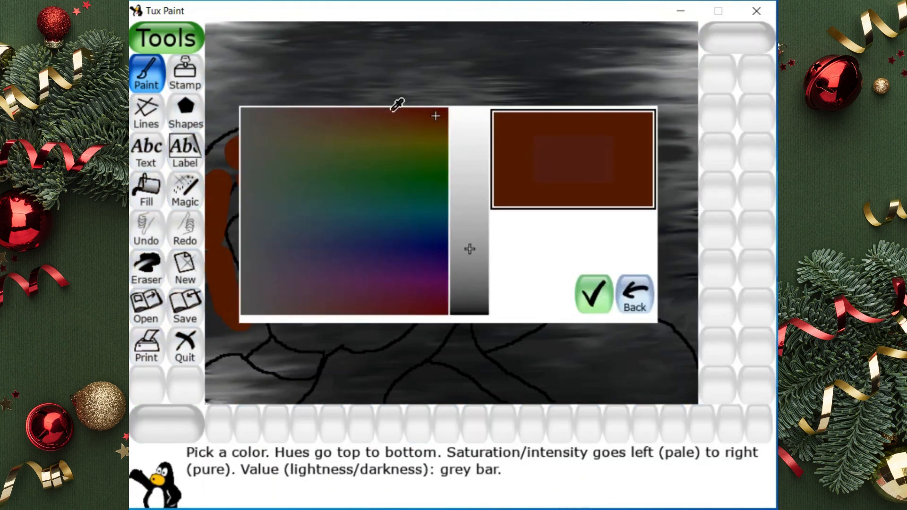
click(467, 171)
click(590, 297)
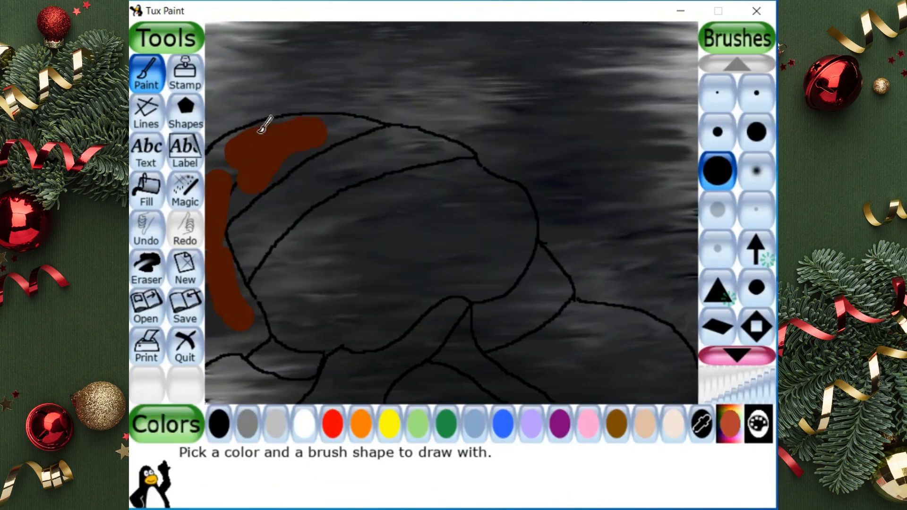
click(750, 105)
drag(224, 218, 246, 204)
drag(286, 174, 332, 143)
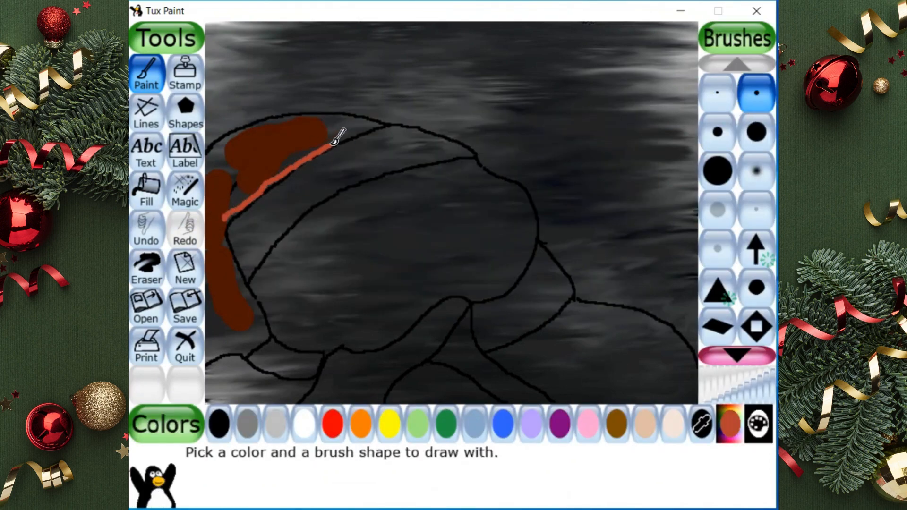
mouse_move(376, 122)
mouse_down()
mouse_move(276, 115)
mouse_move(214, 152)
mouse_move(223, 217)
mouse_up()
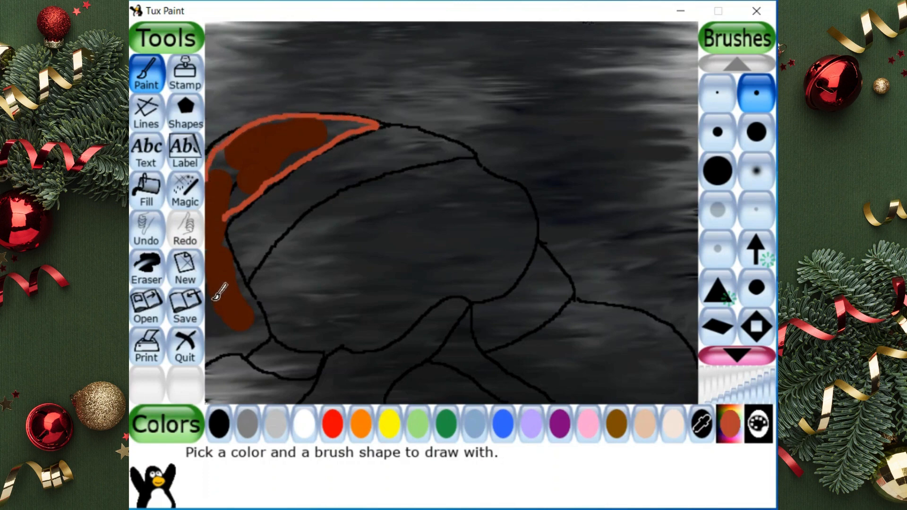
mouse_move(212, 280)
mouse_down()
mouse_move(229, 306)
mouse_move(269, 320)
mouse_move(260, 280)
mouse_move(232, 243)
mouse_up()
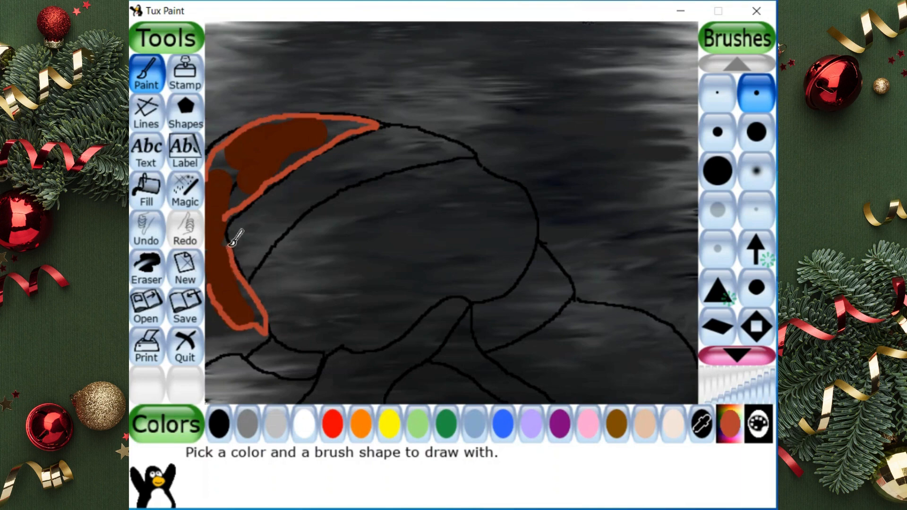
Paint over the unpainted gaps at the hat's fold and tip with orange-red strokes
click(151, 190)
click(142, 77)
drag(236, 195, 224, 162)
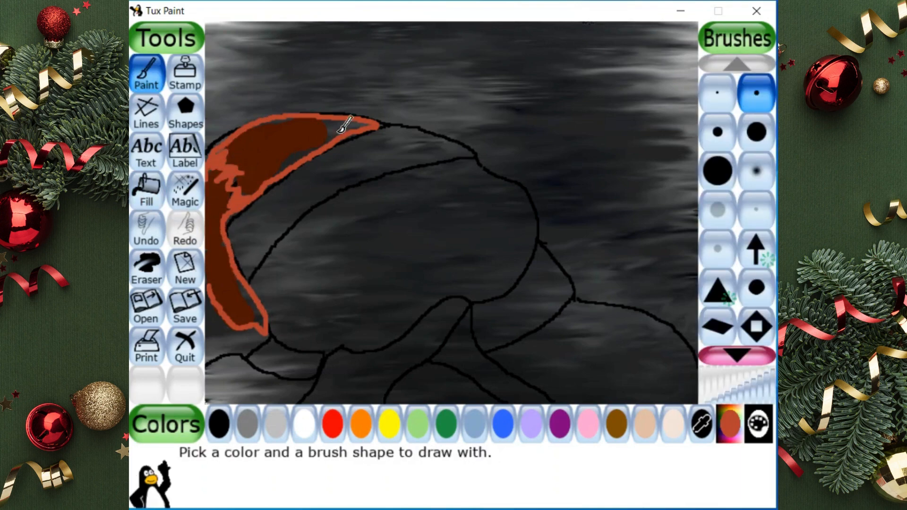
drag(338, 123, 296, 162)
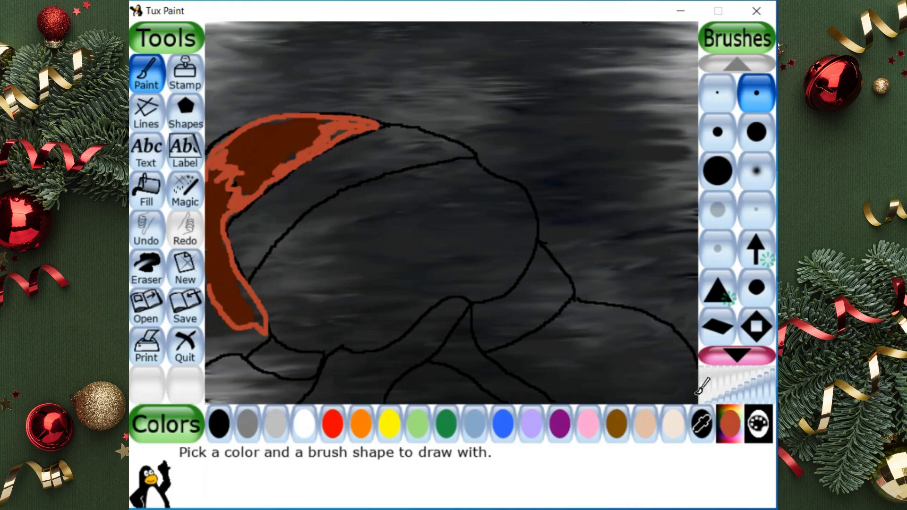
Mix a medium brownish-red custom color and outline the scarf section right of the head, adding a few strokes inside it
click(729, 423)
click(435, 113)
click(460, 129)
click(469, 215)
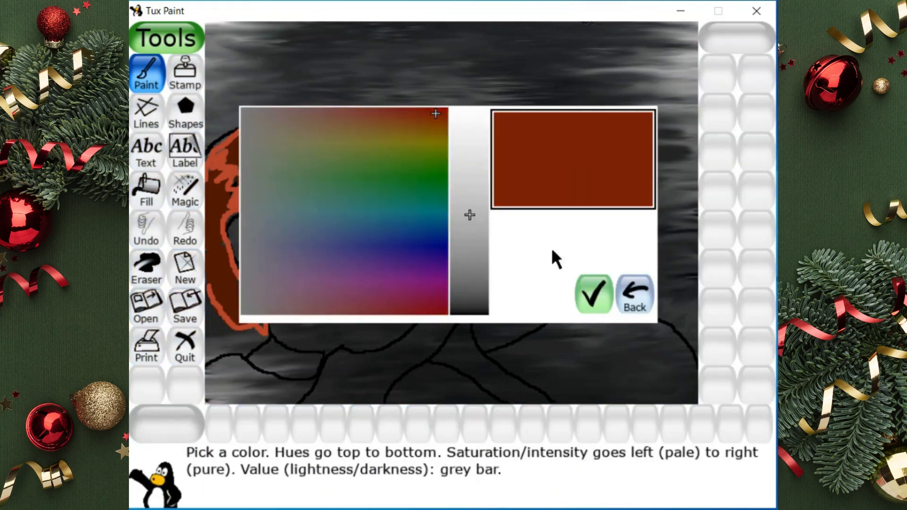
click(594, 294)
mouse_move(491, 324)
mouse_down()
mouse_move(531, 302)
mouse_move(491, 322)
mouse_up()
drag(516, 289, 540, 254)
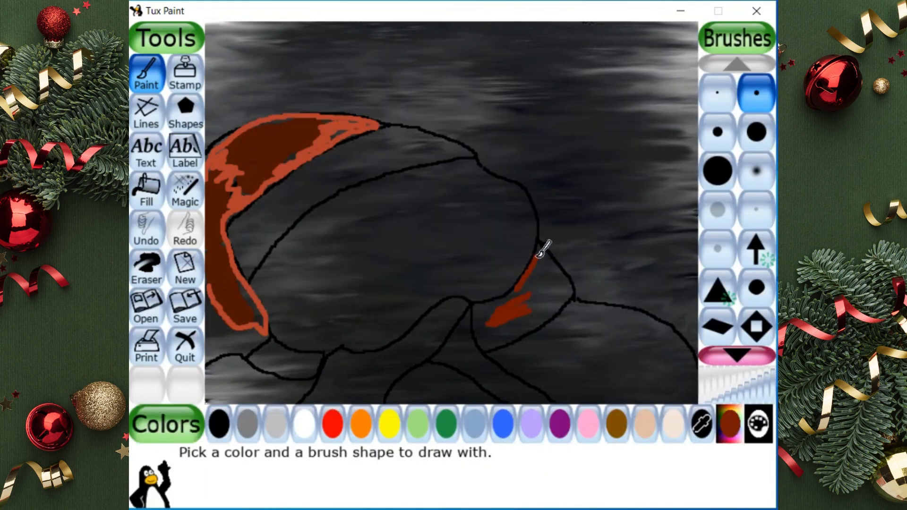
mouse_move(569, 280)
mouse_down()
mouse_move(562, 259)
mouse_move(536, 317)
mouse_move(486, 341)
mouse_move(477, 304)
mouse_move(519, 279)
mouse_up()
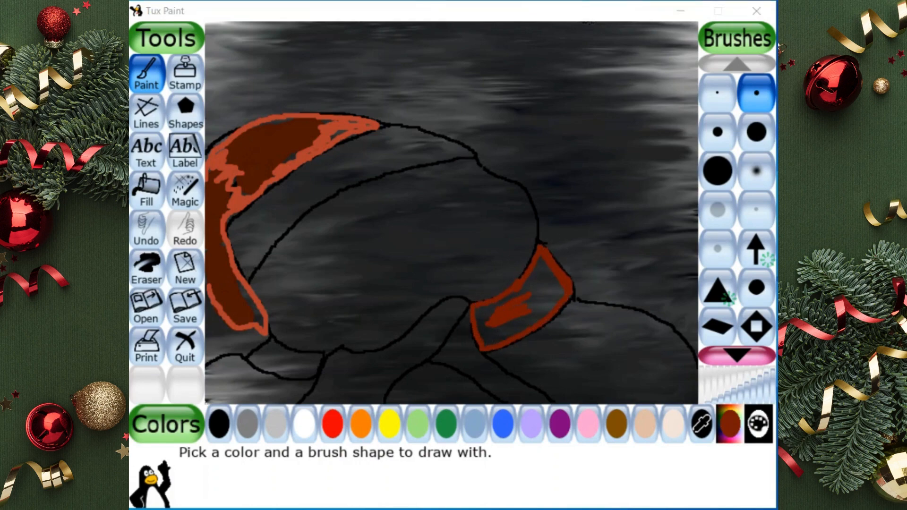
Color the whole scarf, including its hanging ends, brownish-red by hand with the Brush fill
click(428, 239)
click(147, 190)
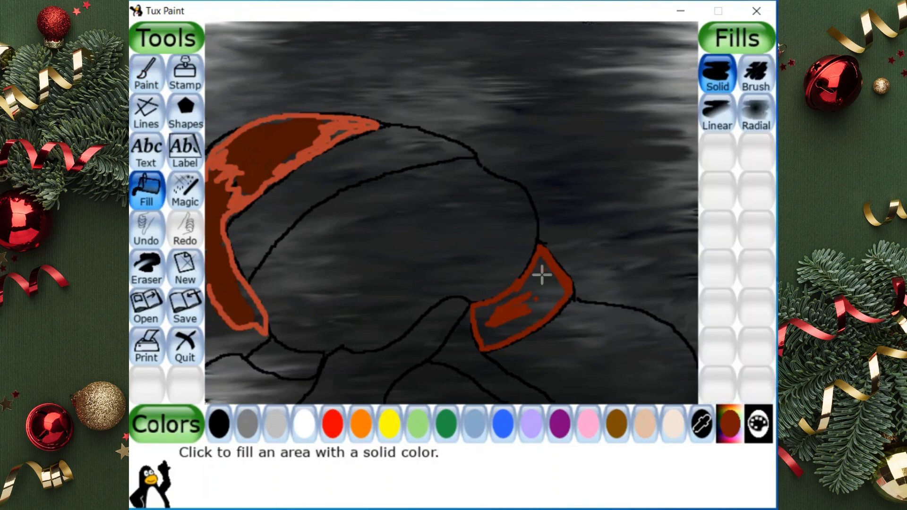
click(756, 73)
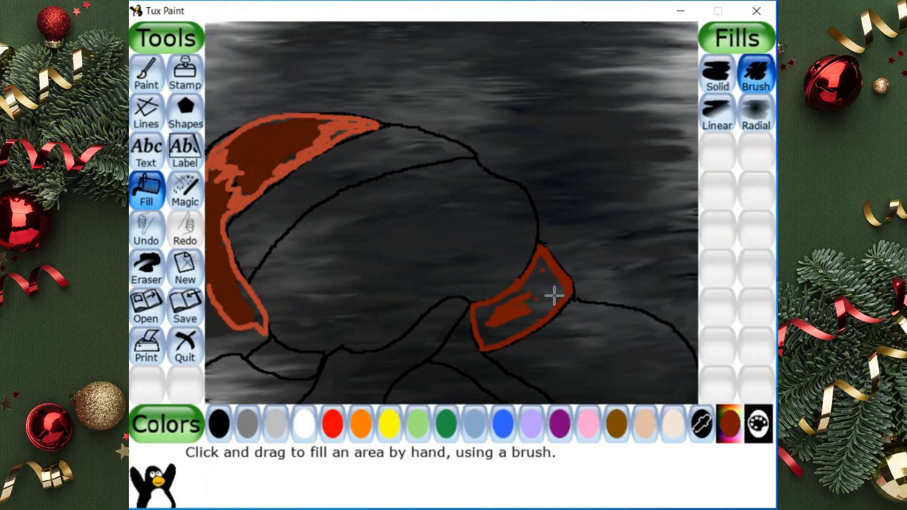
mouse_move(553, 293)
mouse_down()
mouse_move(532, 301)
mouse_move(543, 273)
mouse_move(489, 317)
mouse_move(491, 333)
mouse_move(535, 307)
mouse_move(478, 329)
mouse_move(450, 315)
mouse_move(455, 310)
mouse_move(353, 388)
mouse_move(400, 360)
mouse_move(343, 365)
mouse_move(321, 398)
mouse_move(377, 397)
mouse_move(438, 349)
mouse_move(523, 393)
mouse_move(502, 378)
mouse_move(474, 324)
mouse_move(444, 354)
mouse_move(263, 353)
mouse_move(313, 366)
mouse_move(285, 362)
mouse_up()
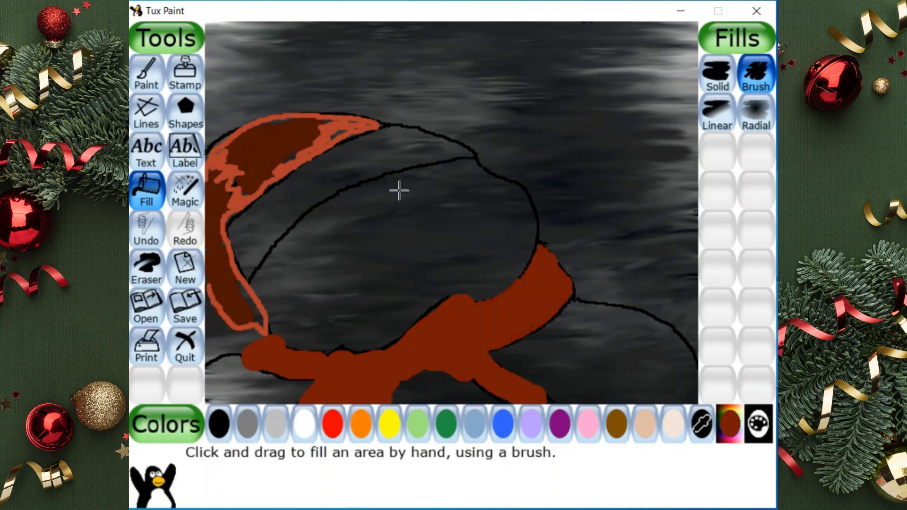
Color the snowman's head and the right part of its body white with the Brush fill
click(146, 73)
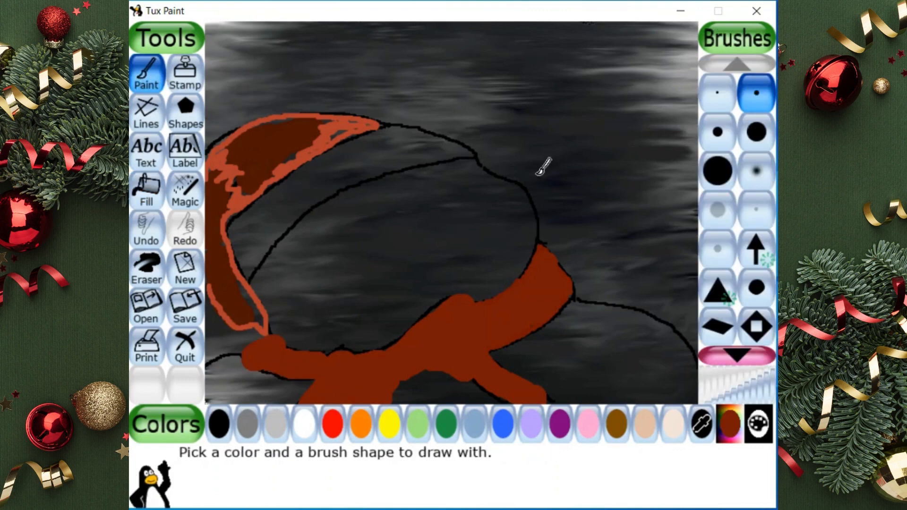
click(305, 424)
click(147, 189)
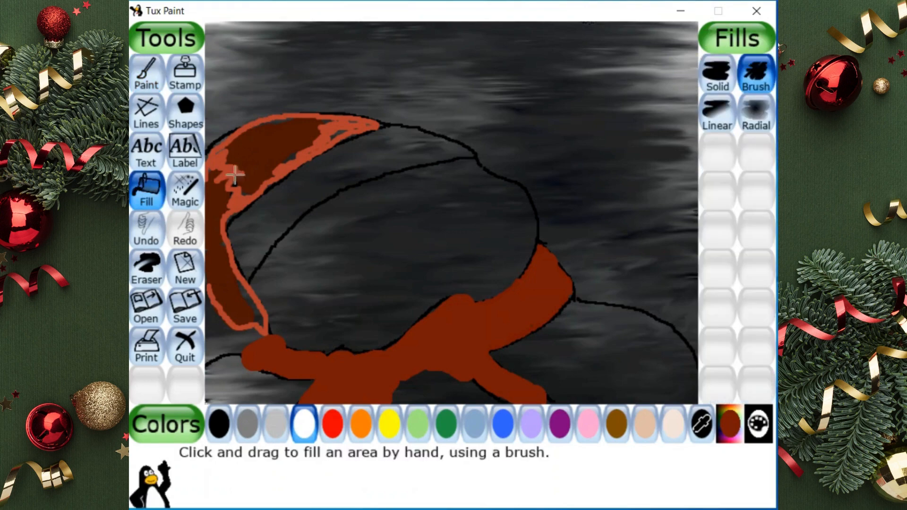
mouse_move(263, 256)
mouse_down()
mouse_move(283, 265)
mouse_move(263, 283)
mouse_move(298, 333)
mouse_move(345, 338)
mouse_move(371, 334)
mouse_move(453, 283)
mouse_move(501, 278)
mouse_move(491, 287)
mouse_move(516, 267)
mouse_move(524, 235)
mouse_move(502, 193)
mouse_move(454, 174)
mouse_move(382, 208)
mouse_up()
mouse_move(282, 267)
mouse_down()
mouse_move(356, 202)
mouse_move(417, 182)
mouse_move(441, 188)
mouse_move(332, 242)
mouse_move(370, 304)
mouse_move(402, 232)
mouse_move(408, 260)
mouse_move(333, 279)
mouse_move(317, 320)
mouse_move(454, 210)
mouse_move(476, 210)
mouse_move(463, 265)
mouse_move(465, 240)
mouse_up()
mouse_move(580, 351)
mouse_down()
mouse_move(580, 377)
mouse_move(500, 358)
mouse_move(584, 313)
mouse_move(637, 320)
mouse_move(690, 386)
mouse_move(556, 394)
mouse_move(565, 382)
mouse_move(674, 377)
mouse_move(552, 360)
mouse_move(587, 341)
mouse_move(643, 349)
mouse_up()
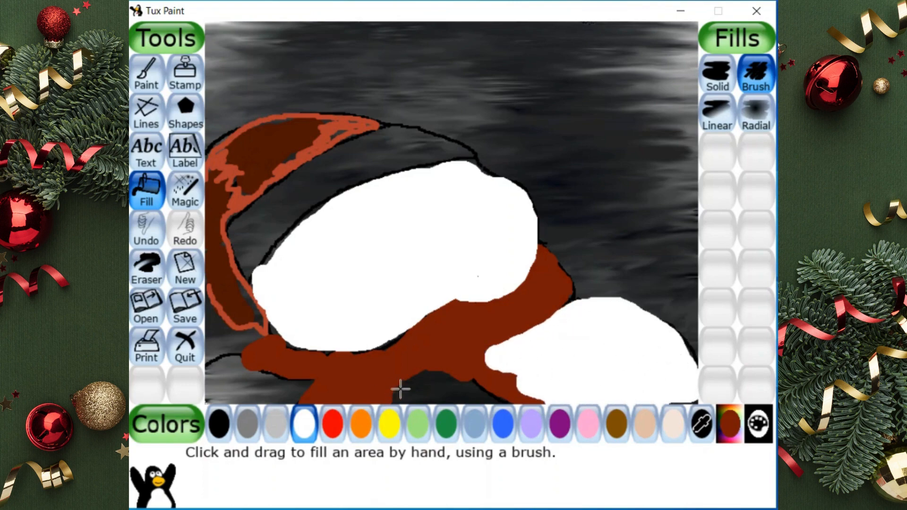
Color the snowman's remaining lower body areas, beneath the scarf and at its left end, white with the Brush fill
mouse_move(401, 389)
mouse_down()
mouse_move(428, 385)
mouse_move(475, 400)
mouse_move(408, 404)
mouse_up()
click(230, 370)
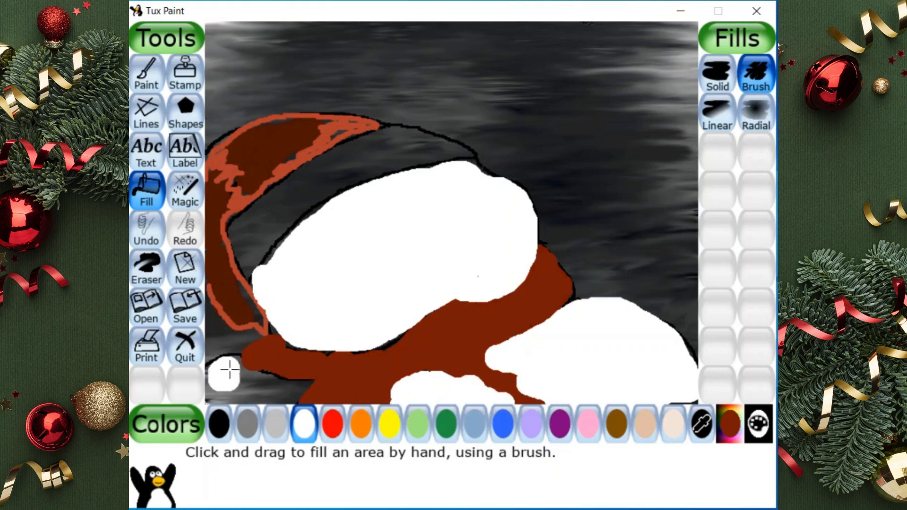
mouse_move(230, 371)
mouse_down()
mouse_move(215, 382)
mouse_move(236, 400)
mouse_move(256, 381)
mouse_move(296, 392)
mouse_up()
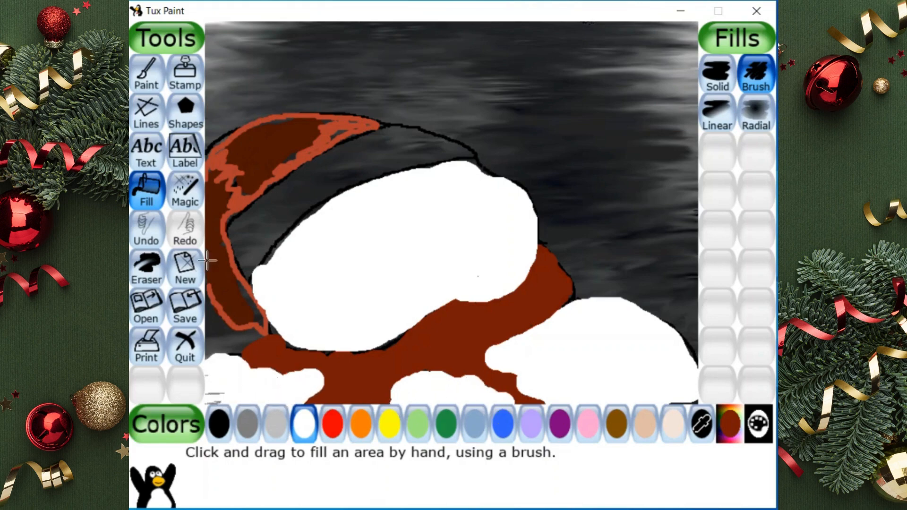
Draw two closed eyes as curved black lines with the smallest round brush, shading their lower left parts dark grey
click(146, 73)
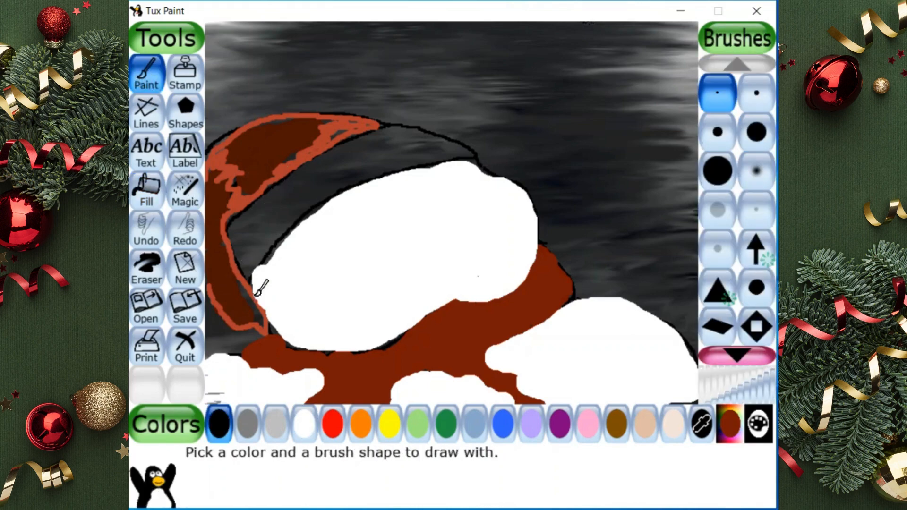
drag(288, 293, 290, 293)
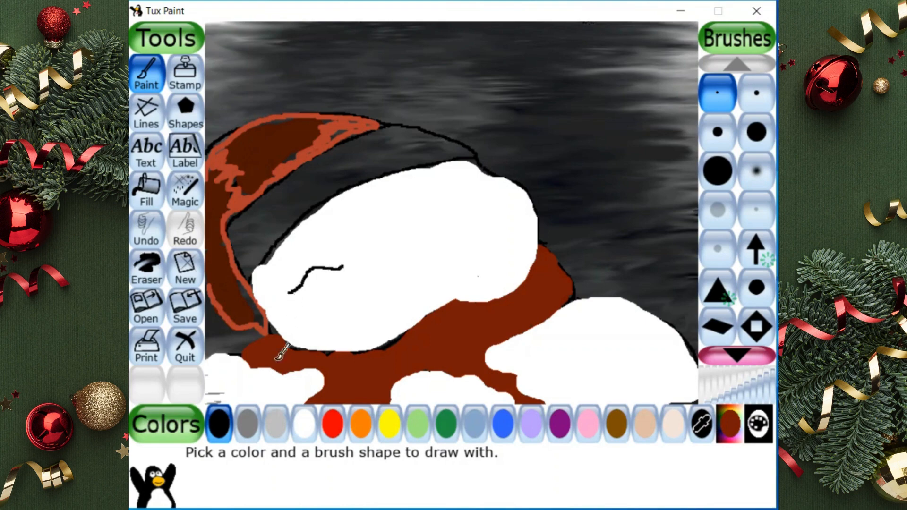
click(247, 422)
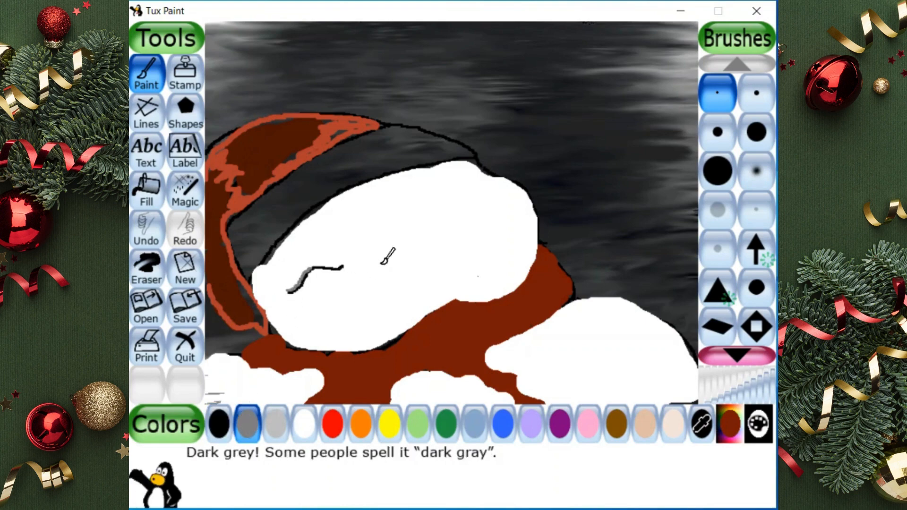
click(218, 423)
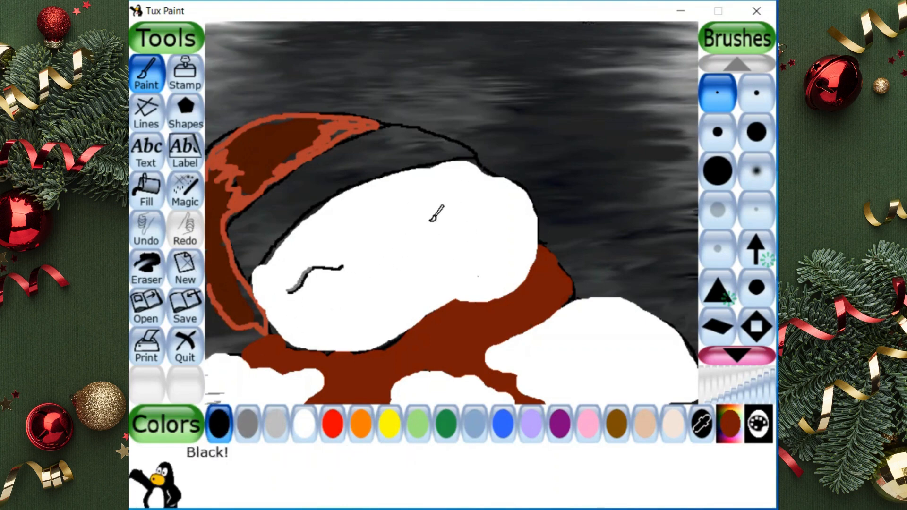
click(248, 426)
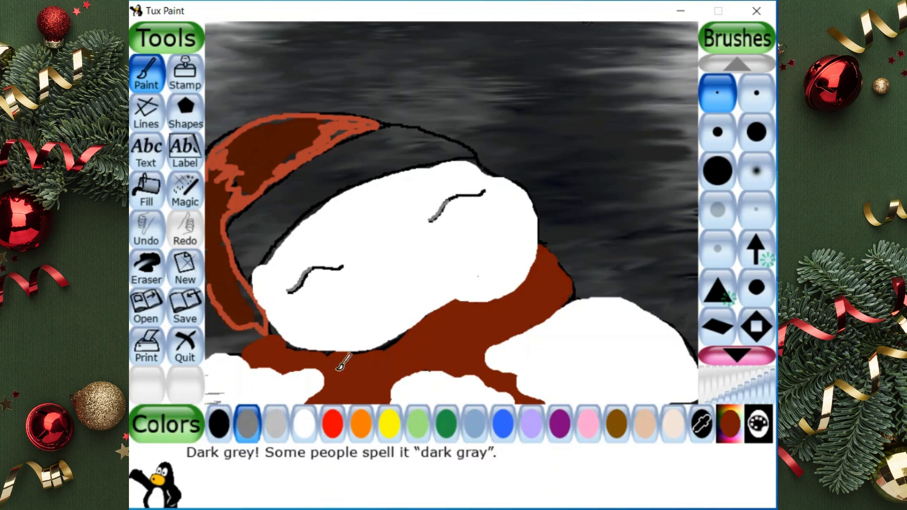
Outline a long curved carrot nose in black from mid-face past the head's edge and fill its body with solid orange
click(219, 423)
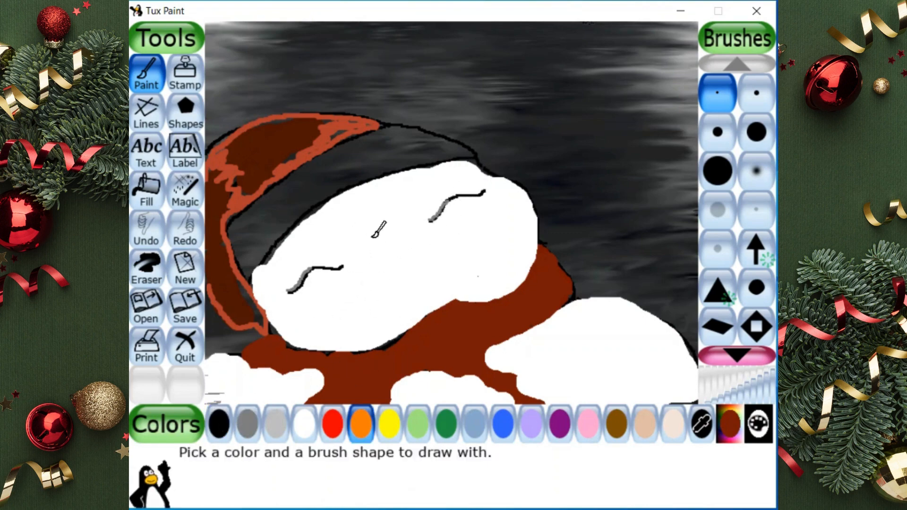
click(217, 427)
click(387, 241)
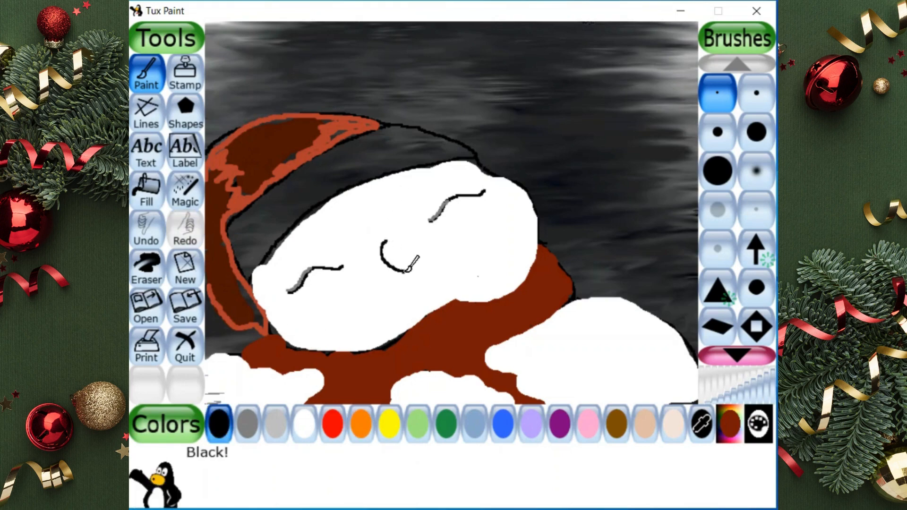
key(ctrl+z)
mouse_move(418, 230)
mouse_down()
mouse_move(441, 255)
mouse_move(487, 179)
mouse_move(522, 154)
mouse_up()
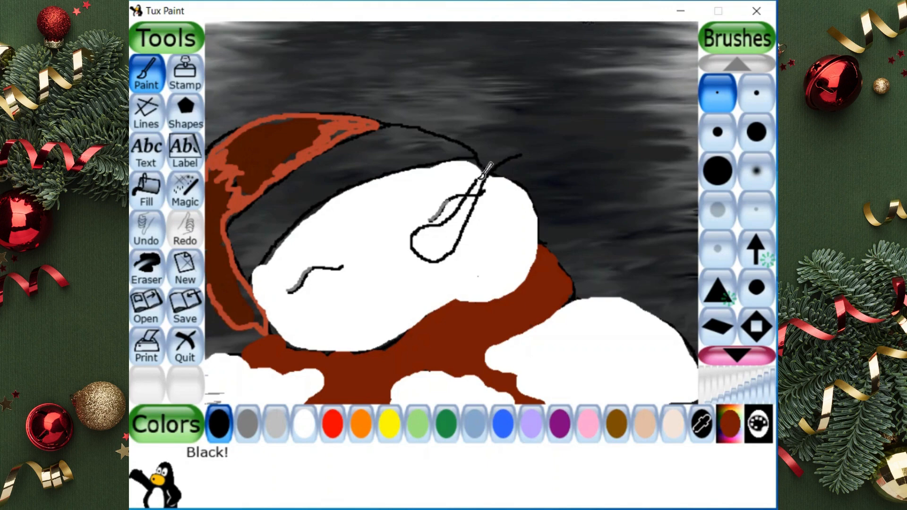
click(147, 192)
click(361, 424)
click(428, 242)
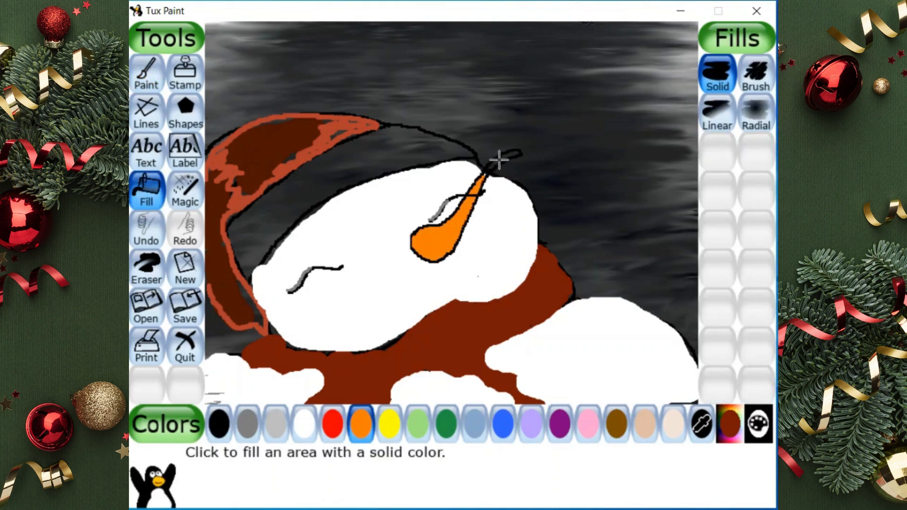
Paint the nose's narrow tip orange with the fine brush where it extends beyond the head
click(498, 161)
key(ctrl+z)
click(135, 74)
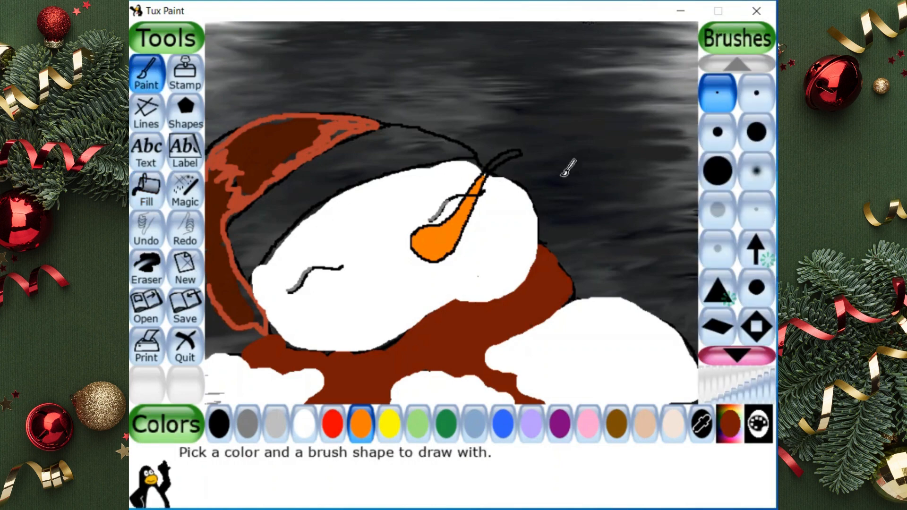
drag(487, 173, 500, 160)
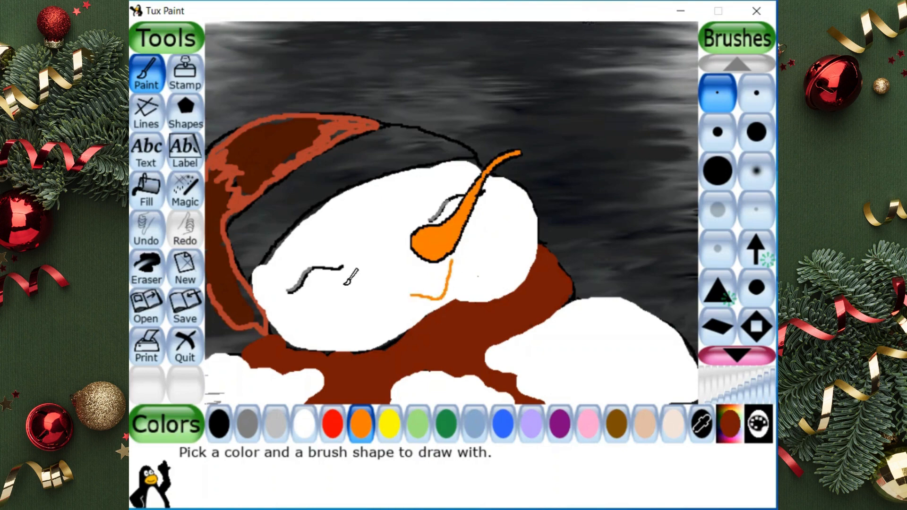
key(ctrl+z)
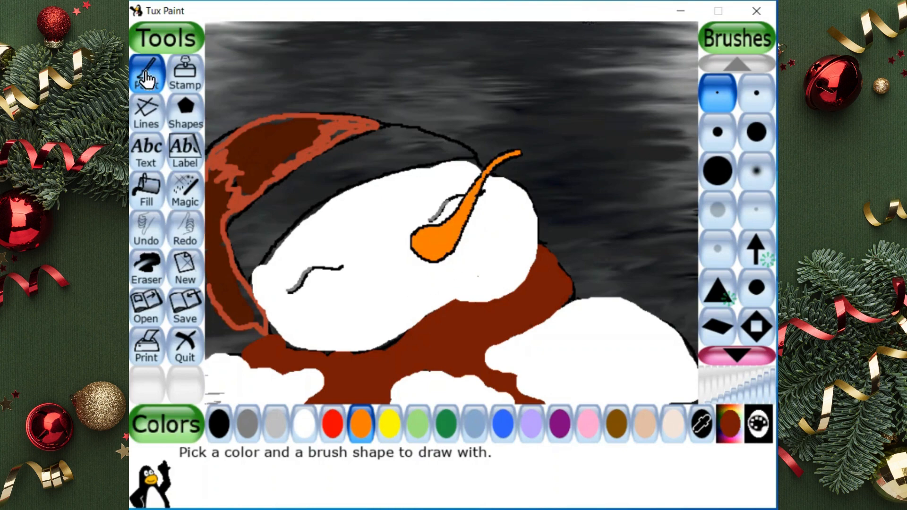
Draw a black smile under the nose and outline the head's lower edge and the scarf's right section in black
click(219, 424)
mouse_move(380, 292)
mouse_down()
mouse_move(401, 299)
mouse_move(444, 287)
mouse_up()
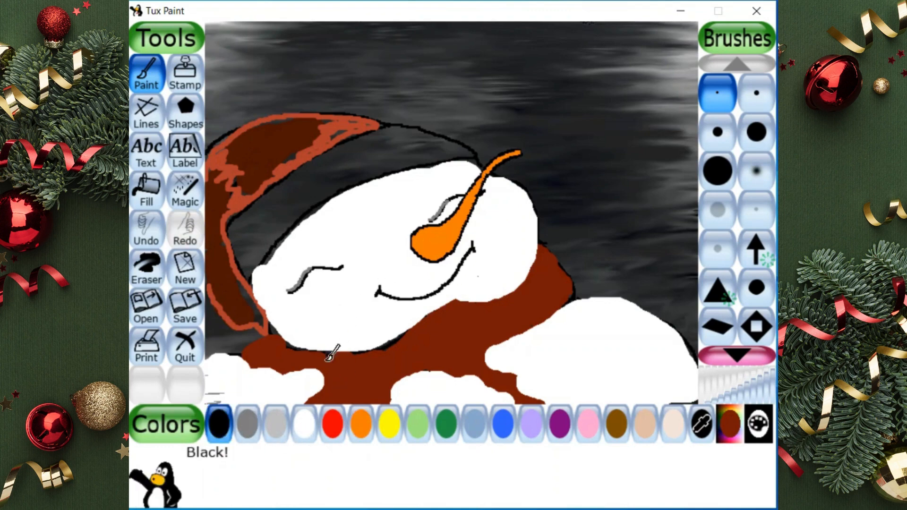
mouse_move(288, 344)
mouse_down()
mouse_move(382, 348)
mouse_move(420, 325)
mouse_move(401, 336)
mouse_move(407, 352)
mouse_move(408, 336)
mouse_move(425, 318)
mouse_move(518, 290)
mouse_move(544, 242)
mouse_move(556, 282)
mouse_move(547, 247)
mouse_move(571, 284)
mouse_up()
key(ctrl+z)
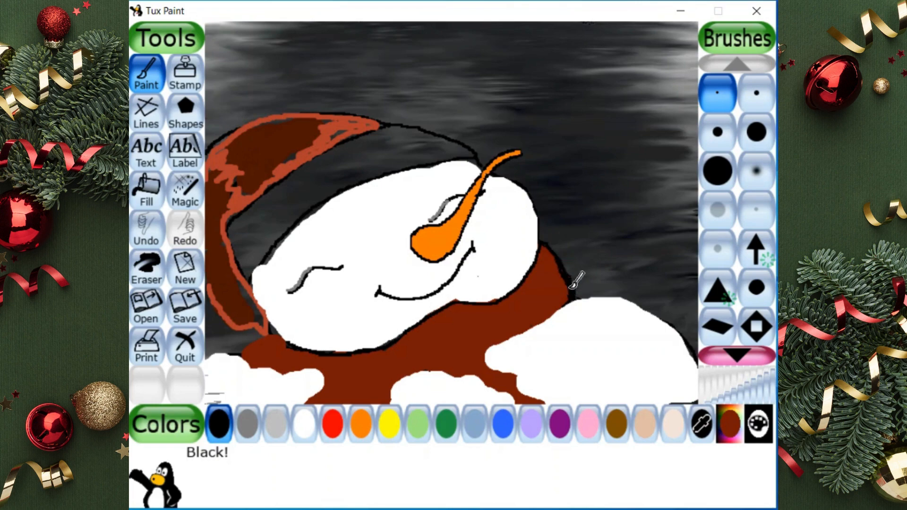
drag(498, 347, 484, 349)
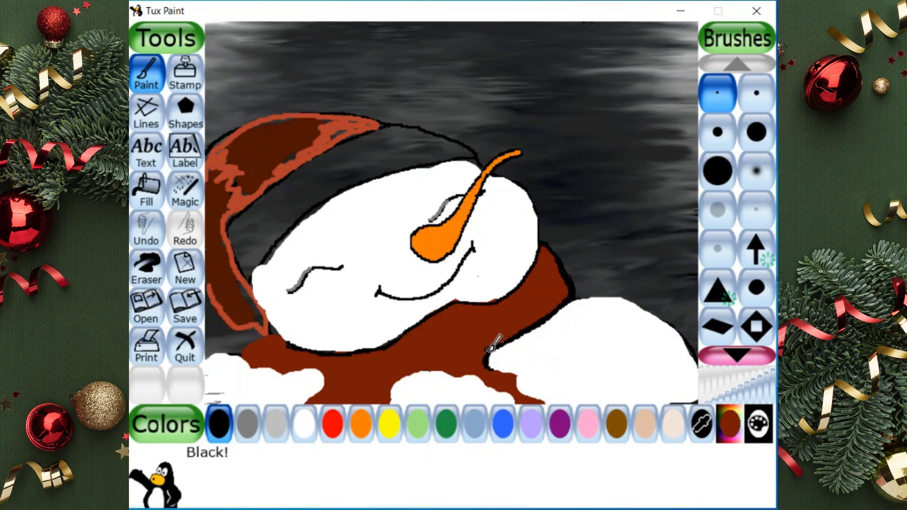
key(ctrl+z)
Widen the scarf's right hanging end and smooth its edges with fine strokes in the custom brownish-red
click(720, 430)
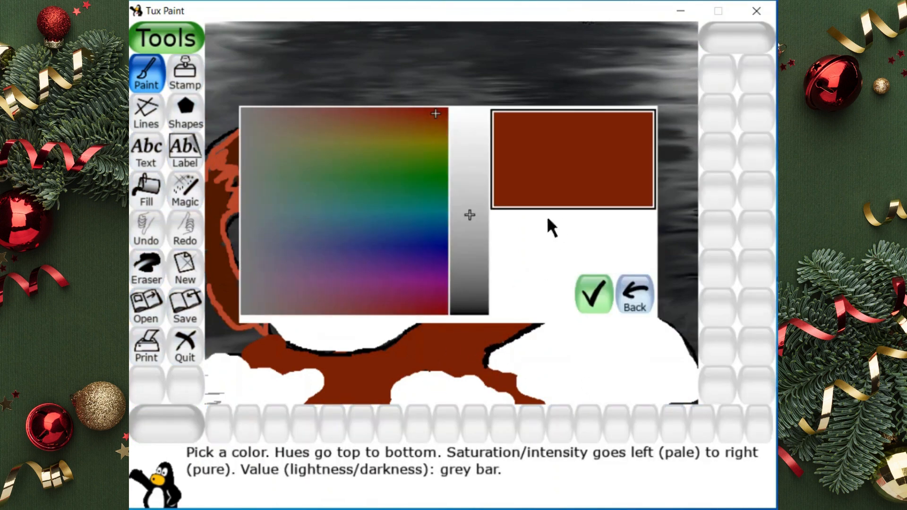
click(580, 292)
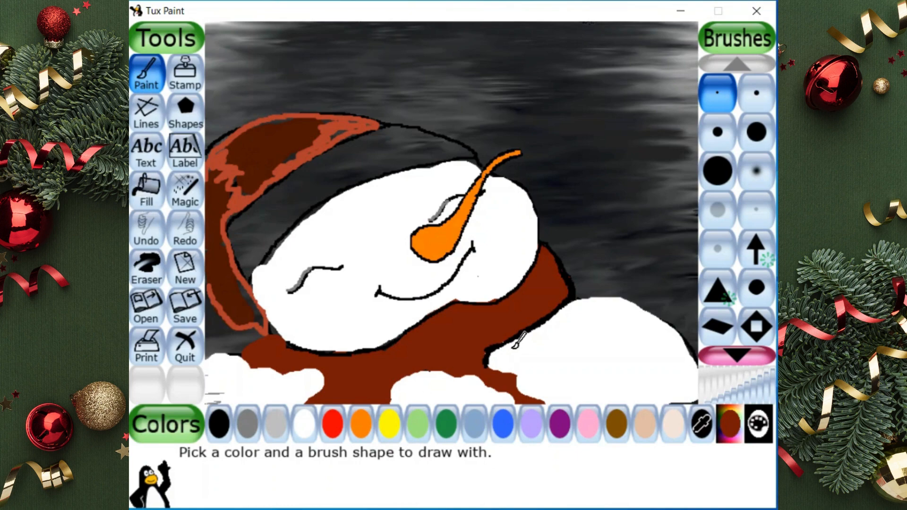
mouse_move(487, 361)
mouse_down()
mouse_move(546, 402)
mouse_move(529, 395)
mouse_up()
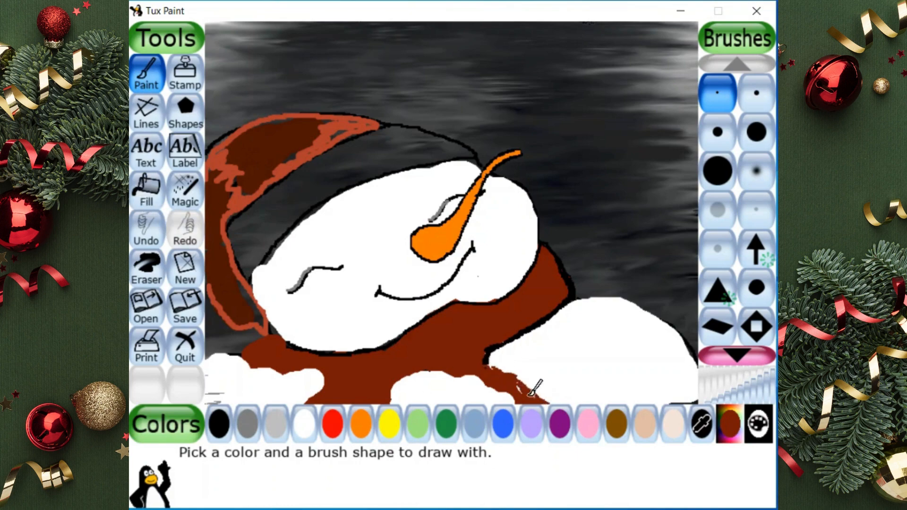
drag(490, 362, 532, 388)
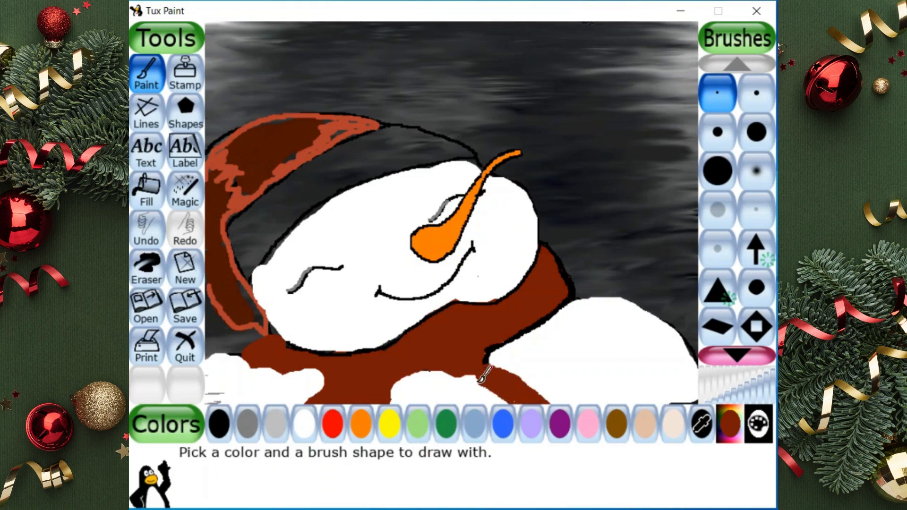
drag(467, 371, 501, 398)
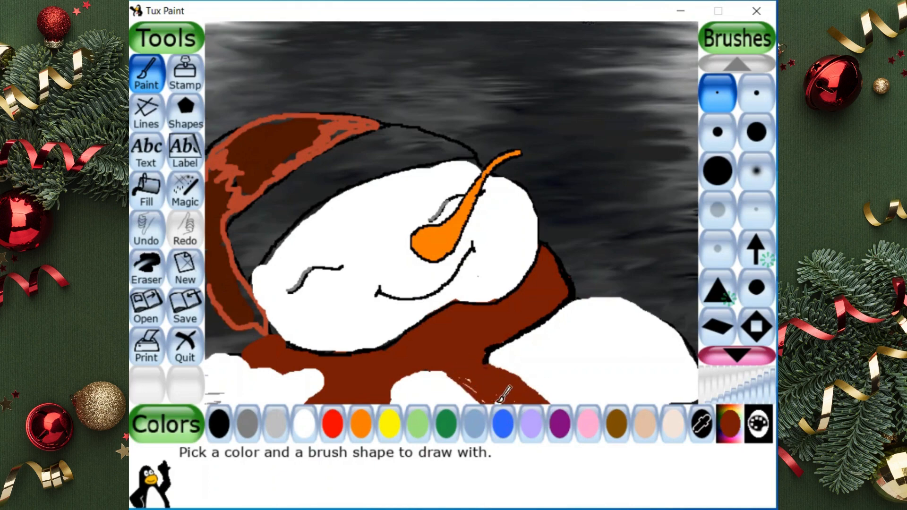
click(147, 189)
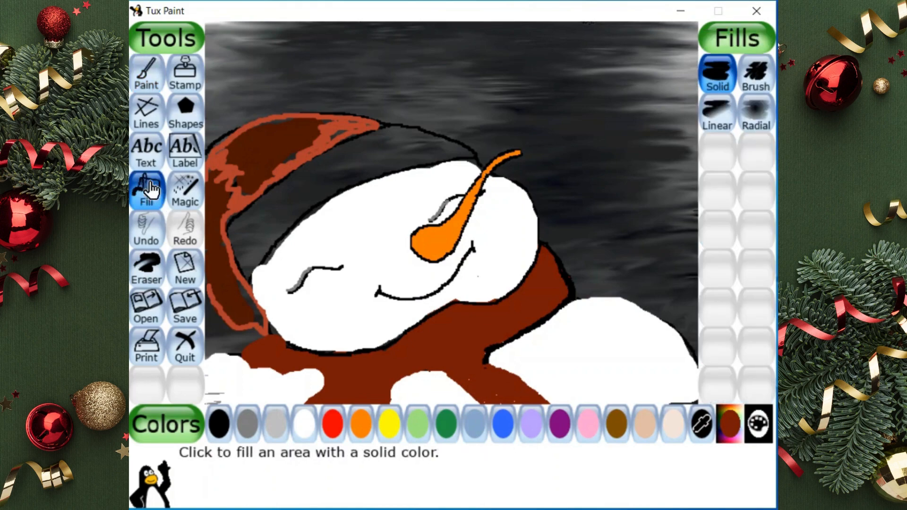
click(755, 76)
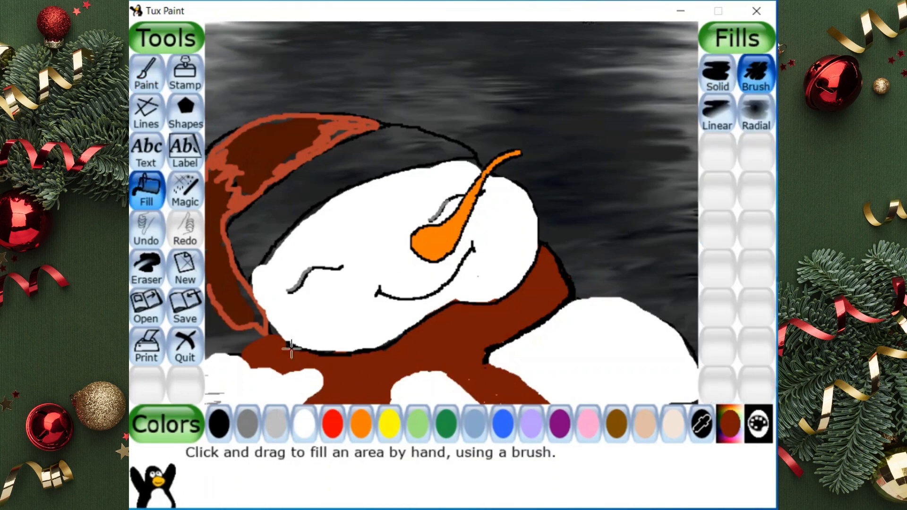
click(717, 75)
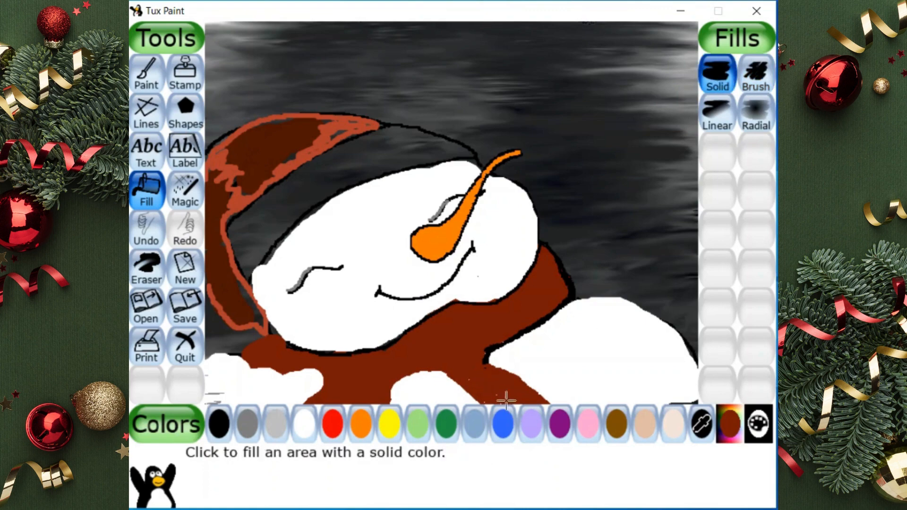
Cover the specks in the scarf's right end and widen its left side with brownish-red strokes of the medium round brush
click(132, 80)
click(718, 133)
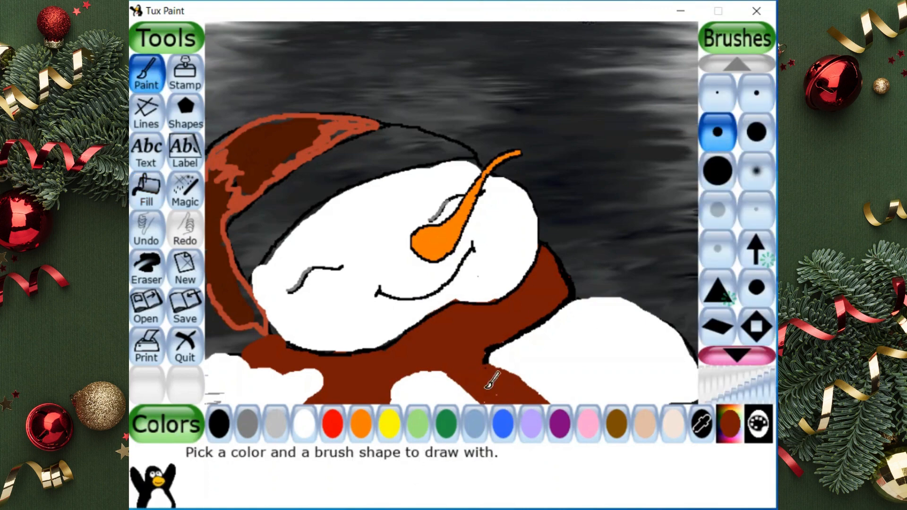
mouse_move(423, 372)
mouse_down()
mouse_move(377, 410)
mouse_move(319, 388)
mouse_up()
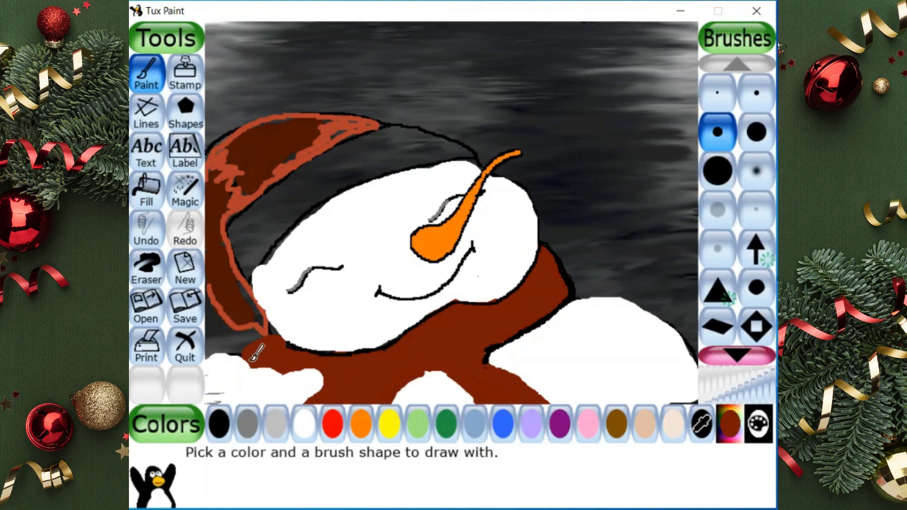
mouse_move(250, 359)
mouse_down()
mouse_move(297, 391)
mouse_move(319, 386)
mouse_move(286, 378)
mouse_move(309, 372)
mouse_move(306, 391)
mouse_move(314, 370)
mouse_up()
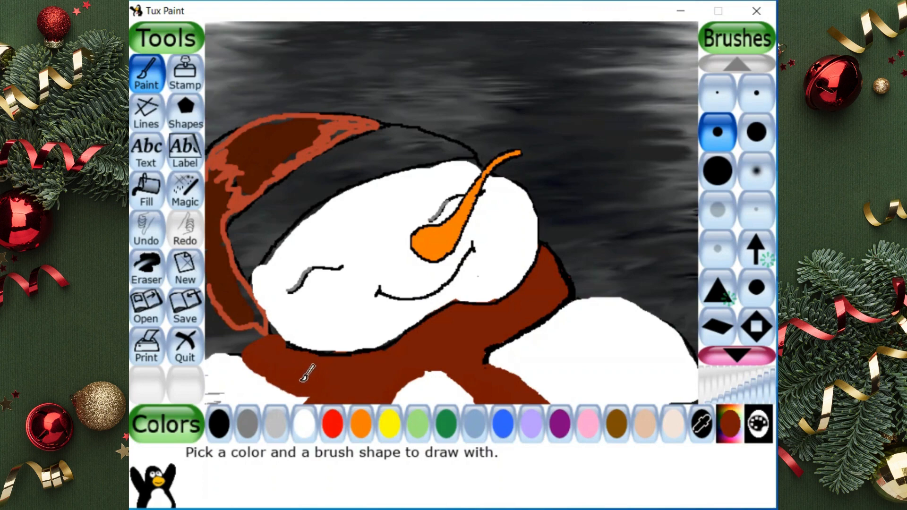
drag(246, 357, 317, 394)
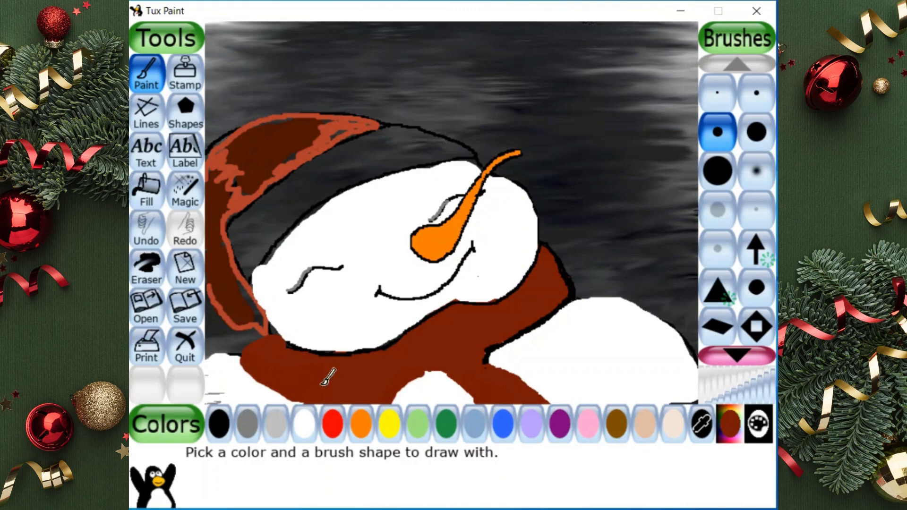
Outline the scarf's left fold, knot and hanging ends in black with the smallest round brush
click(232, 418)
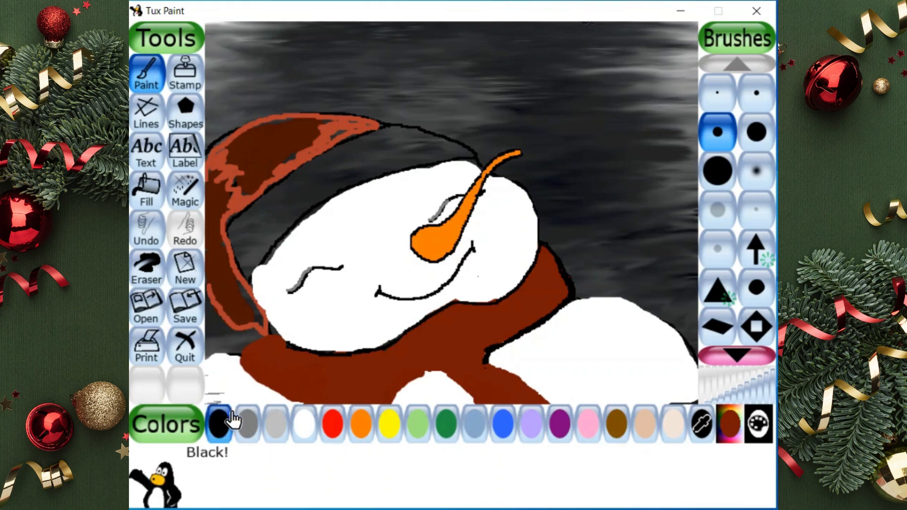
click(716, 94)
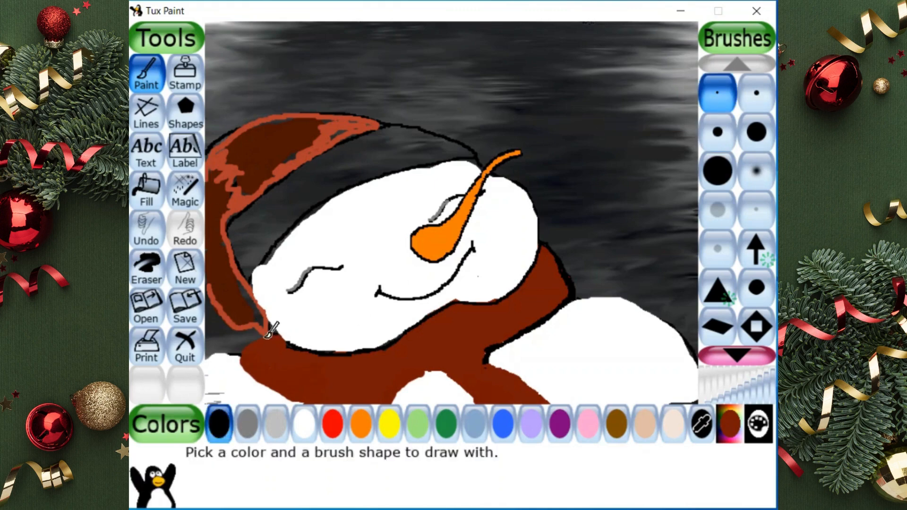
mouse_move(243, 357)
mouse_down()
mouse_move(281, 394)
mouse_move(301, 392)
mouse_up()
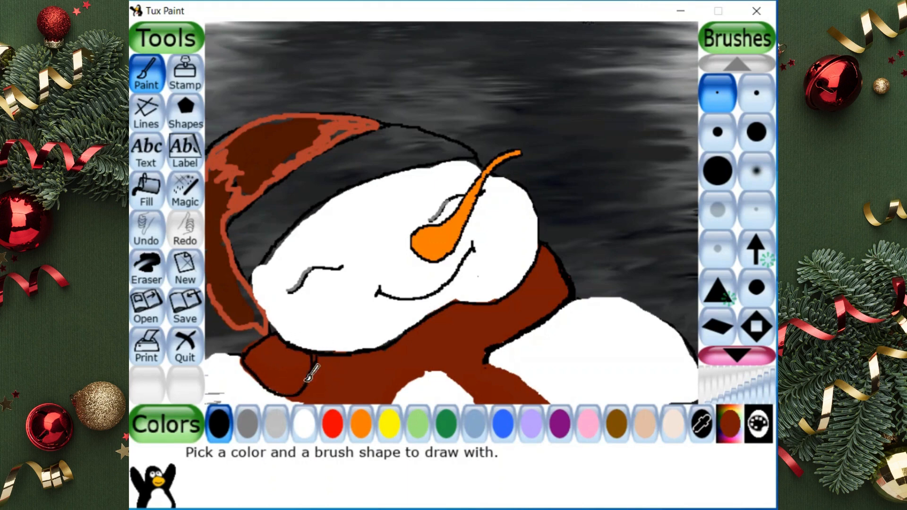
mouse_move(306, 384)
mouse_down()
mouse_move(315, 363)
mouse_move(299, 403)
mouse_up()
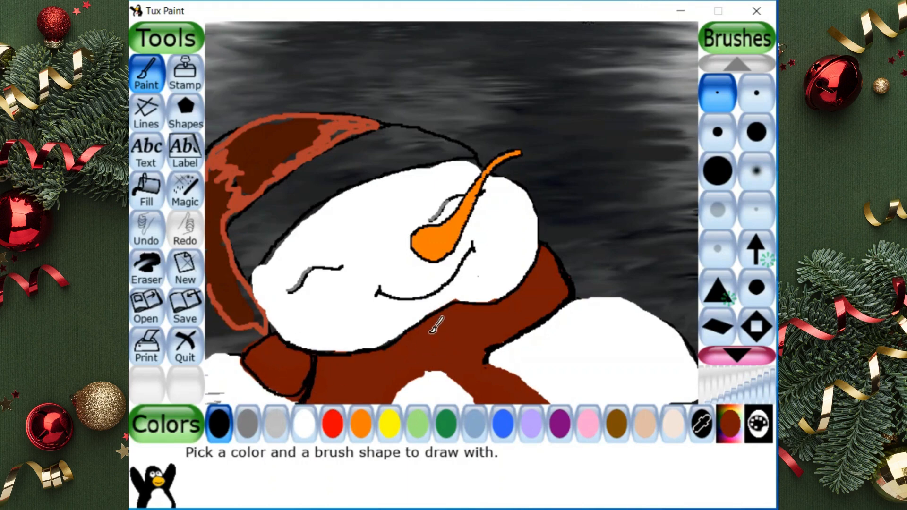
mouse_move(470, 304)
mouse_down()
mouse_move(400, 388)
mouse_move(436, 369)
mouse_move(474, 411)
mouse_up()
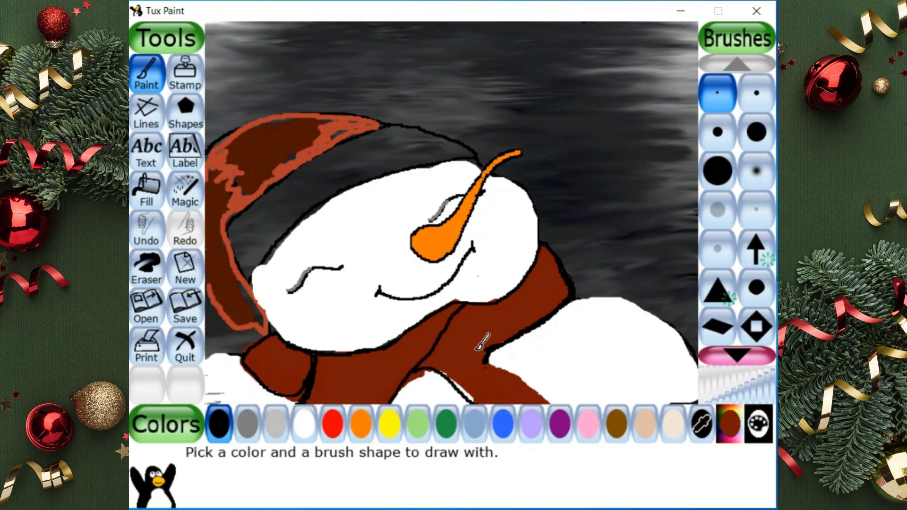
mouse_move(474, 352)
mouse_down()
mouse_move(470, 303)
mouse_move(485, 353)
mouse_up()
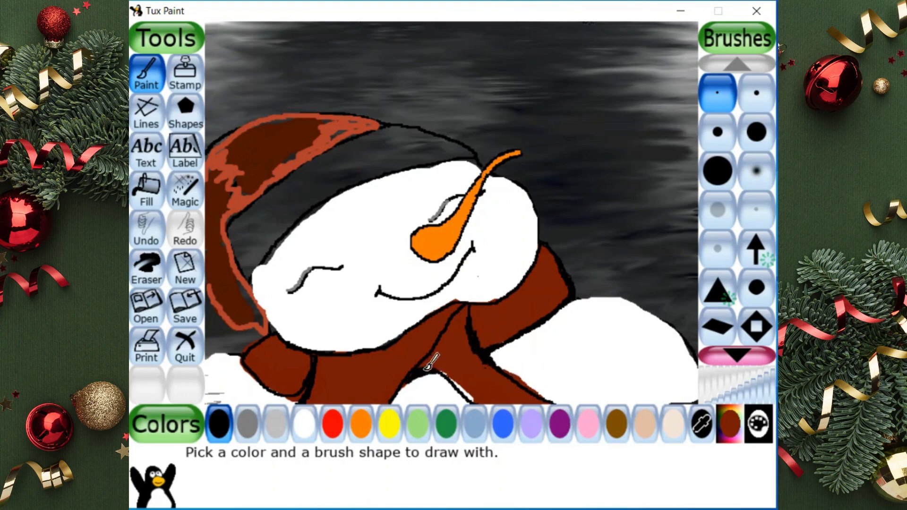
Finish the black outline along the arch below the scarf's knot and the upper edge of its left fold
mouse_move(429, 367)
mouse_down()
mouse_move(455, 380)
mouse_move(473, 401)
mouse_move(441, 370)
mouse_up()
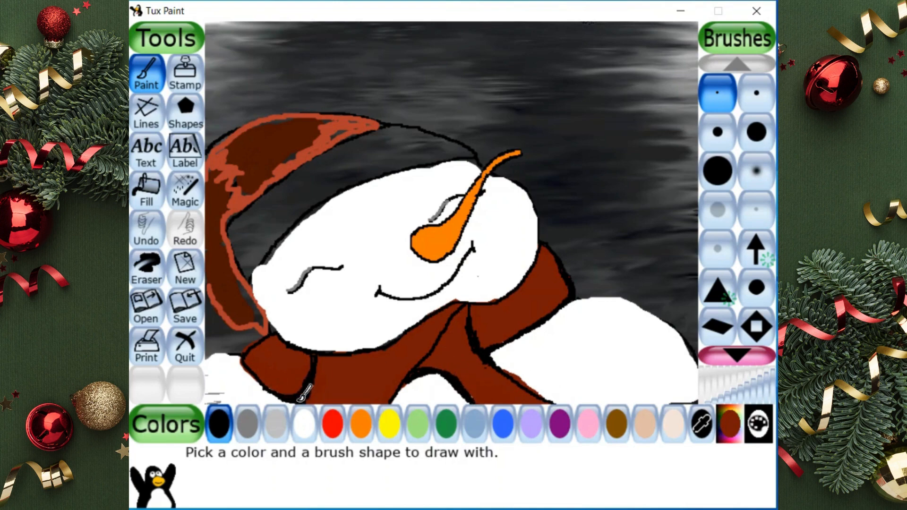
drag(247, 353, 272, 337)
key(Escape)
click(292, 265)
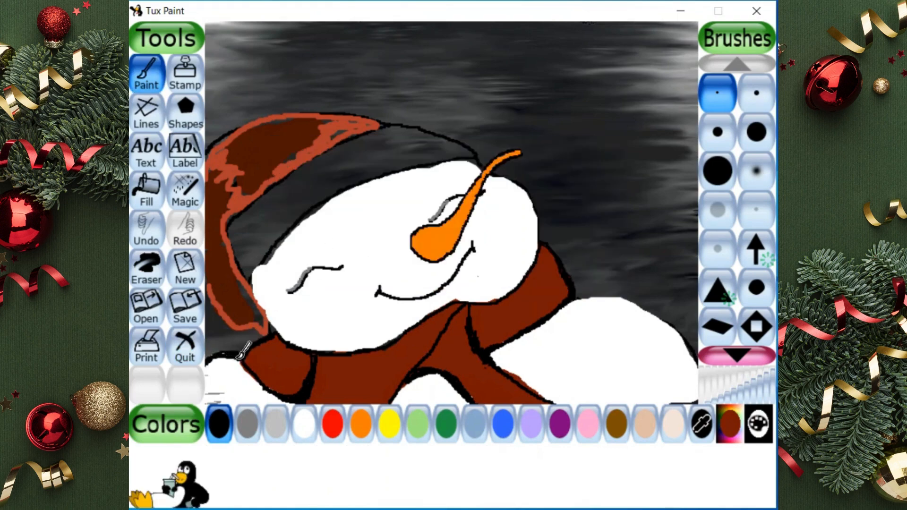
Stamp small white marigolds as fluffy trim along the left part of the hat's brim
click(196, 85)
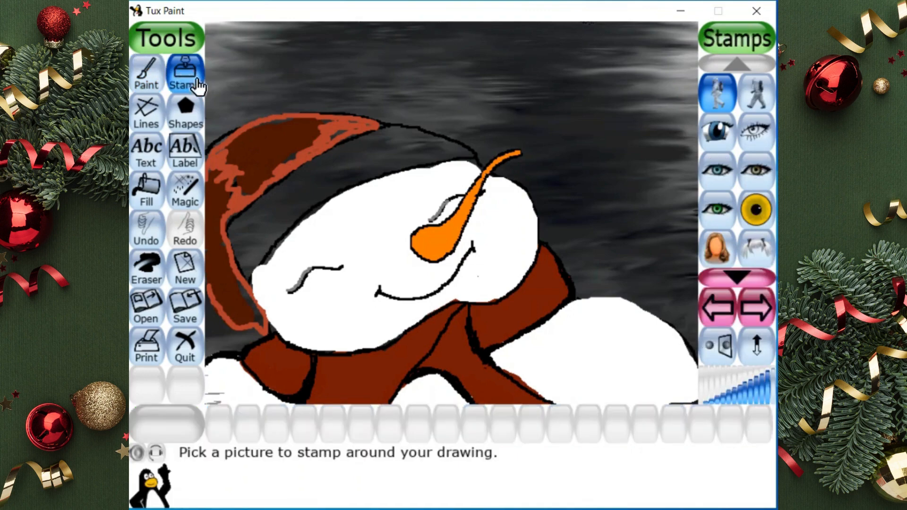
click(187, 193)
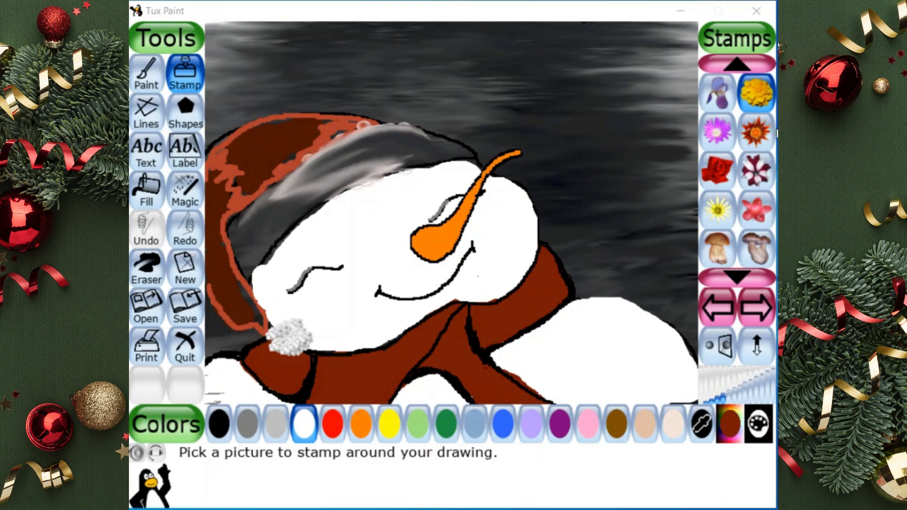
click(758, 89)
click(304, 429)
click(251, 261)
click(262, 236)
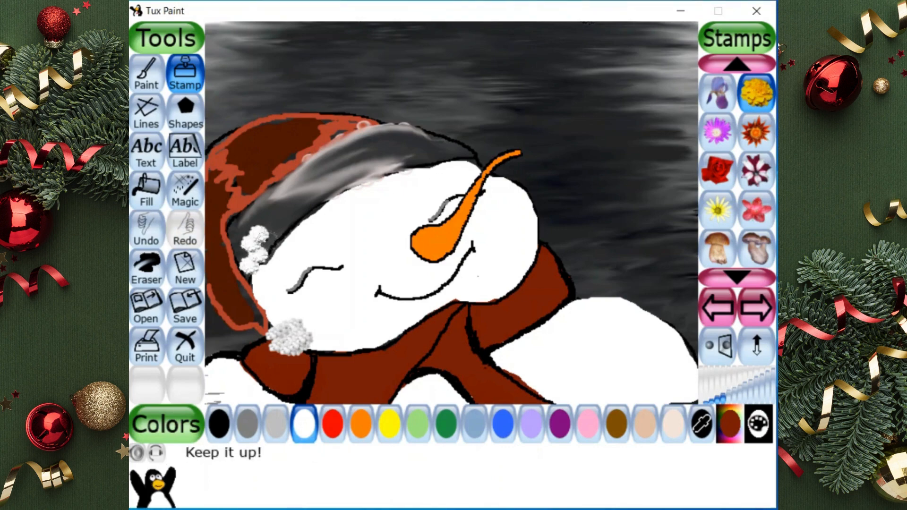
click(267, 241)
click(266, 219)
click(272, 197)
click(283, 207)
click(291, 216)
click(306, 204)
click(305, 176)
click(311, 192)
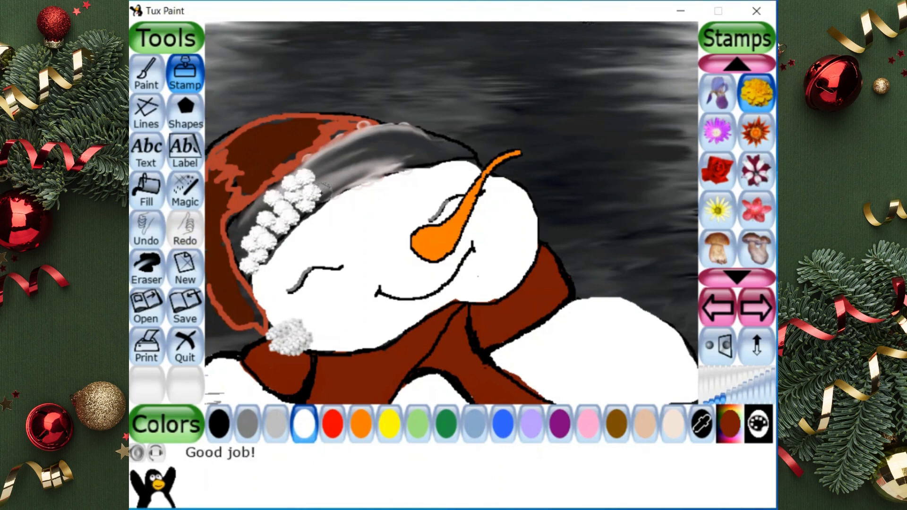
Continue the row of white marigold stamps along the brim's lower edge to its right end
click(323, 191)
click(328, 177)
click(323, 167)
click(333, 161)
click(350, 182)
click(363, 170)
click(379, 166)
click(394, 159)
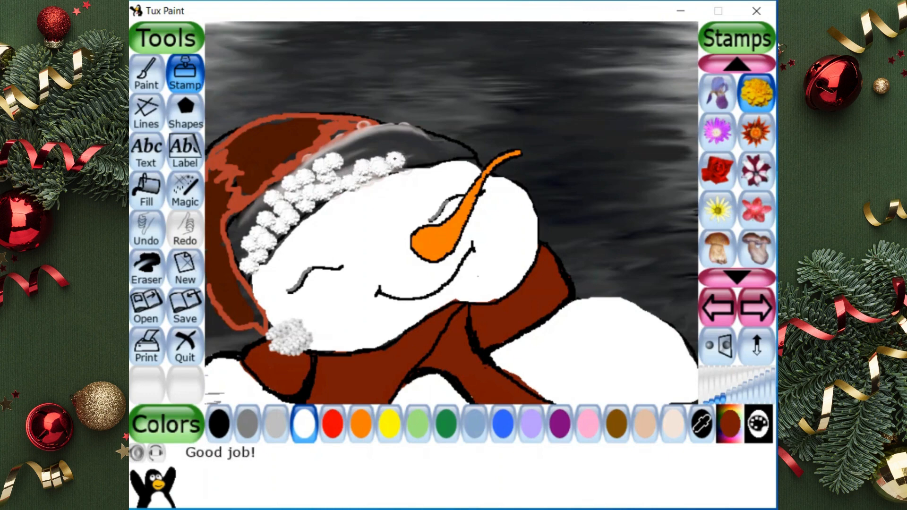
click(409, 158)
click(429, 154)
click(446, 152)
click(463, 153)
Stamp a second row of white marigolds above the first, from the brim's right end back to its middle
click(408, 146)
click(431, 139)
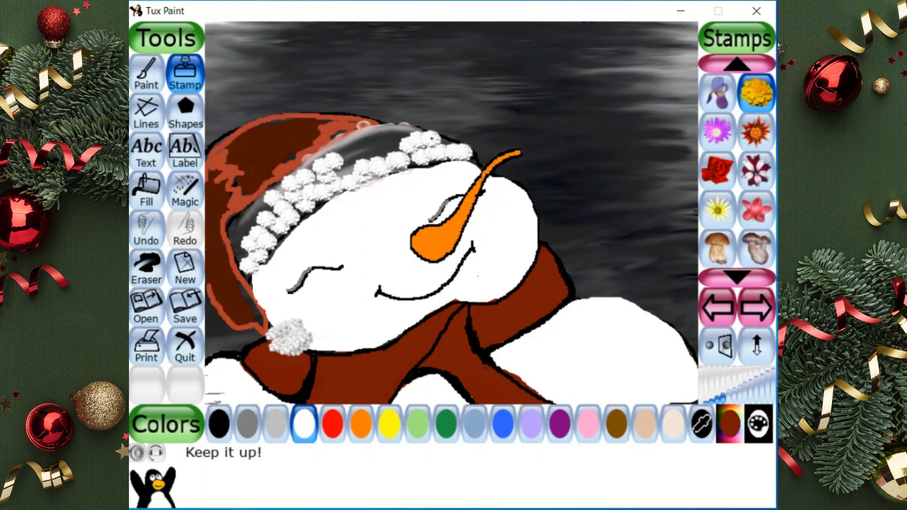
click(445, 140)
click(391, 145)
click(382, 146)
click(359, 152)
click(350, 159)
click(339, 165)
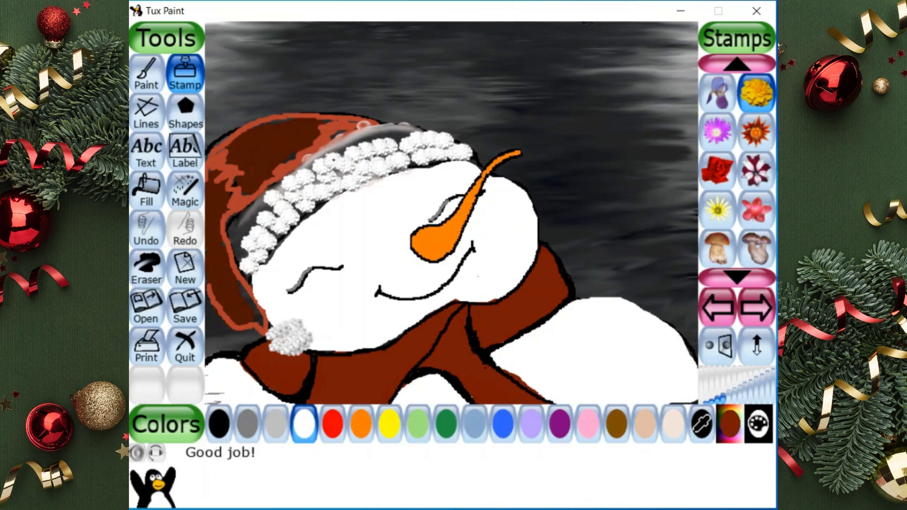
Fill the brim's upper edge with white marigold stamps where it meets the red hat
click(338, 152)
click(357, 141)
click(380, 134)
click(398, 131)
click(406, 130)
click(363, 134)
click(342, 142)
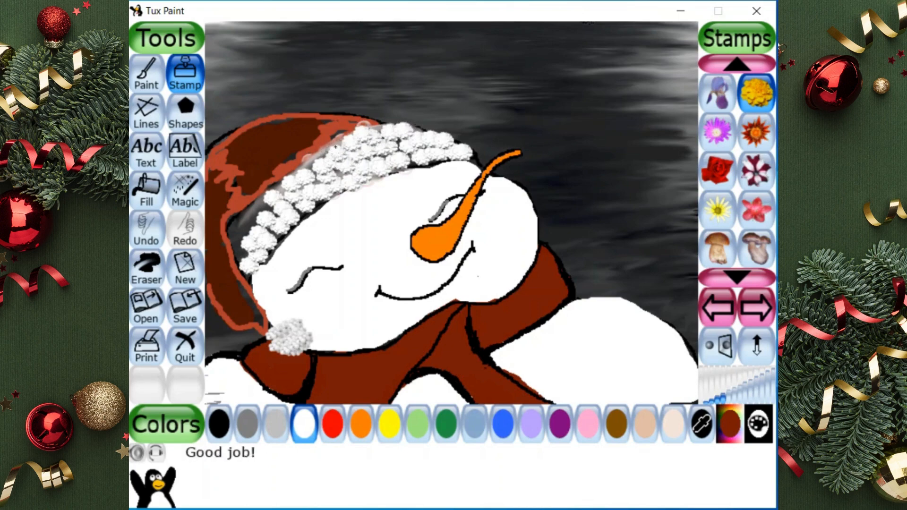
click(336, 148)
click(326, 156)
click(308, 164)
click(290, 188)
Cover the remaining dark gaps at the brim's left end with white marigold stamps
click(252, 209)
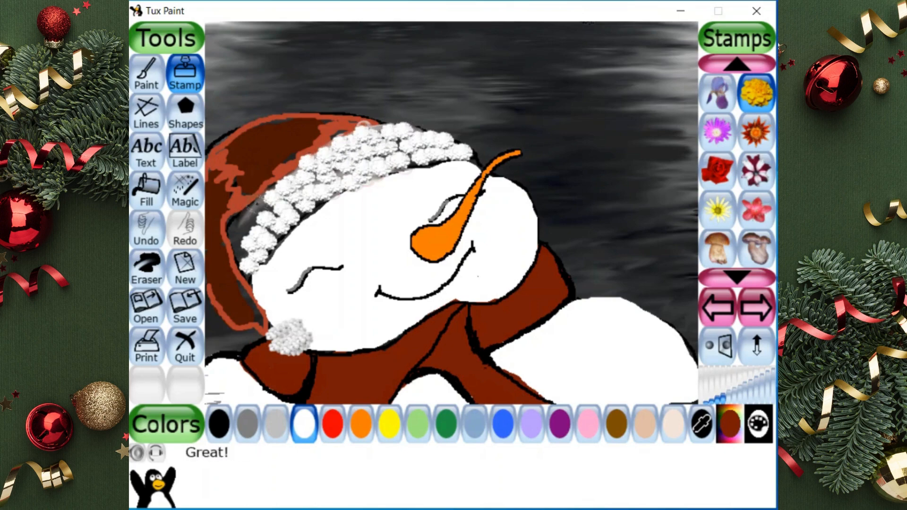
click(257, 207)
click(247, 217)
click(238, 223)
click(234, 230)
click(239, 241)
click(240, 253)
click(275, 234)
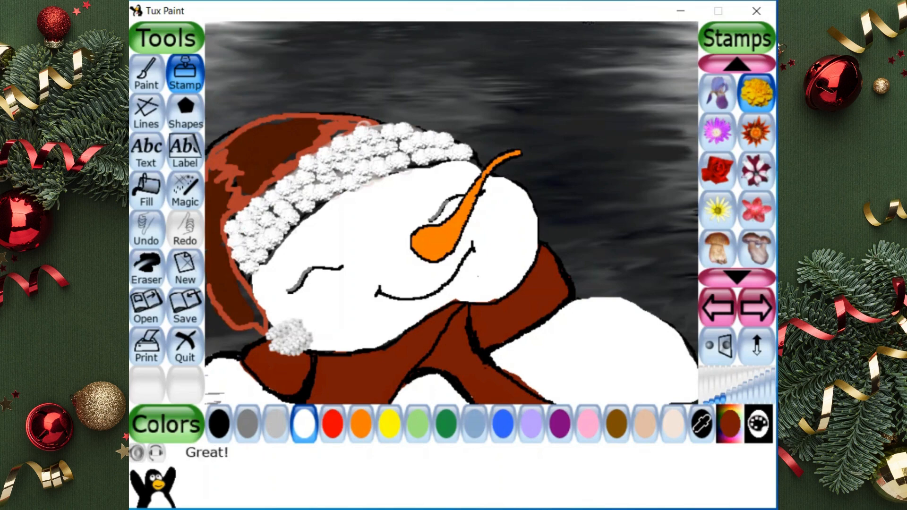
Build up a larger round pompom at the hat's drooping tip with overlapping white marigold stamps
click(276, 337)
click(284, 326)
click(295, 326)
click(302, 334)
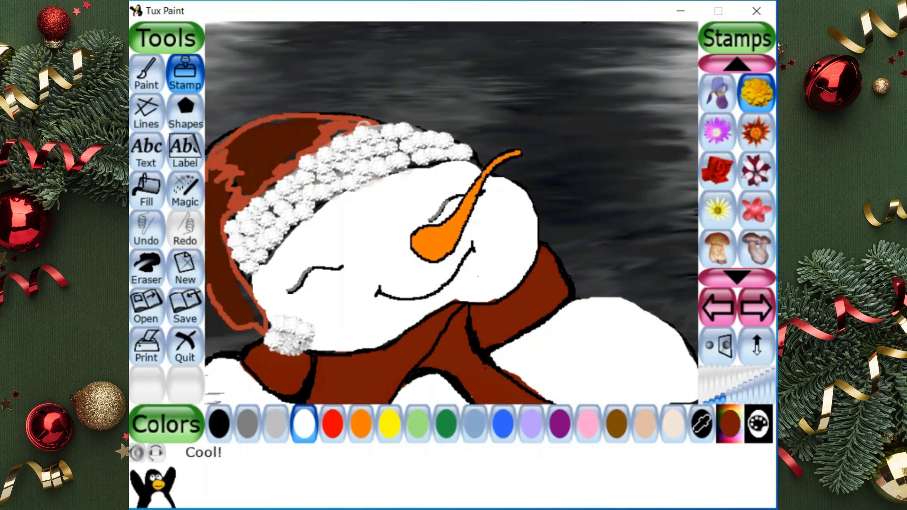
click(298, 345)
click(289, 346)
click(298, 343)
click(312, 333)
click(284, 336)
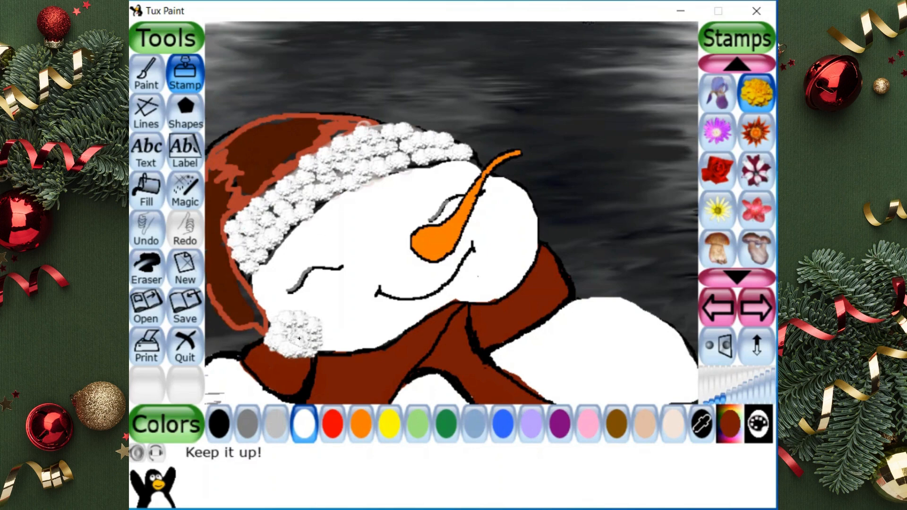
click(289, 343)
click(283, 329)
click(298, 324)
click(301, 340)
click(309, 336)
click(291, 338)
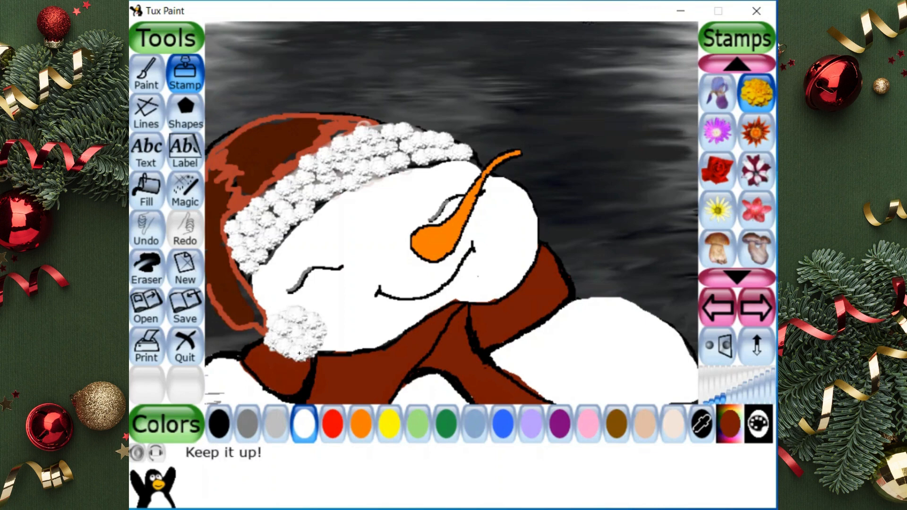
click(318, 341)
click(295, 313)
click(295, 351)
click(311, 336)
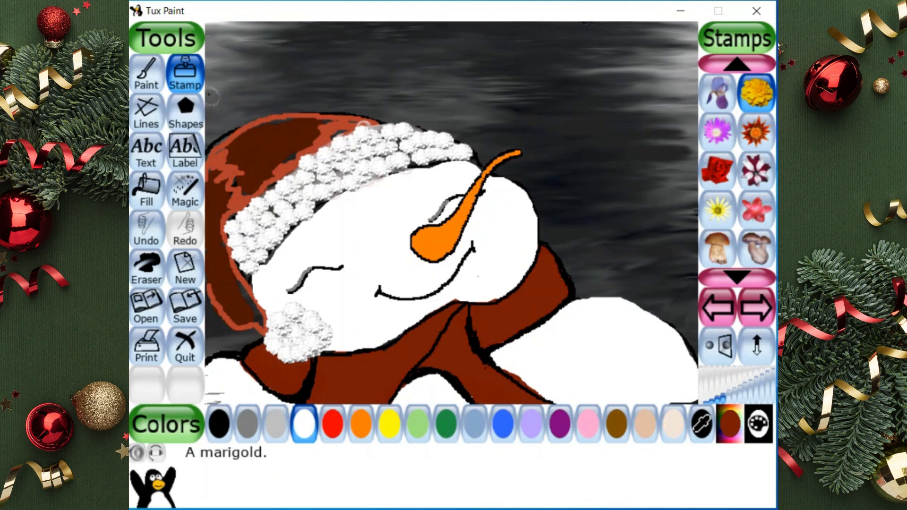
Outline the top of the red hat and its drooping tail in black with the smallest round brush
click(148, 73)
click(219, 424)
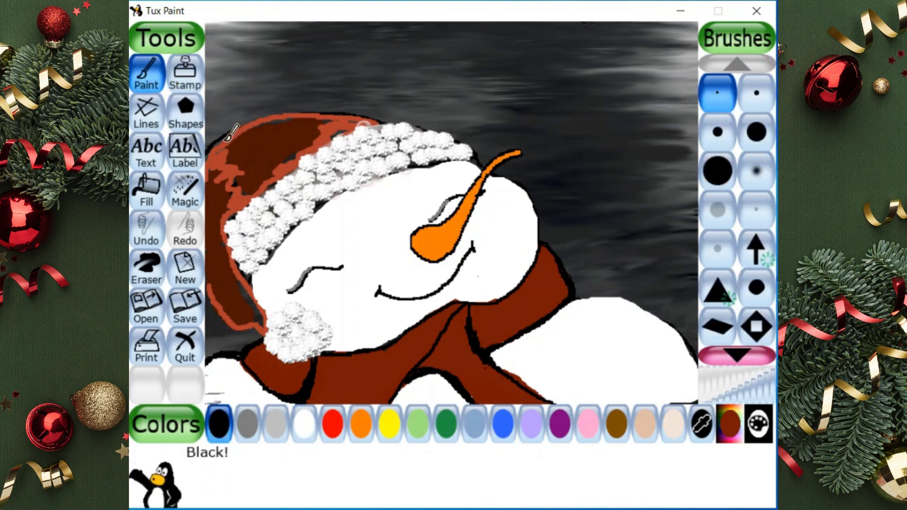
mouse_move(242, 123)
mouse_down()
mouse_move(324, 109)
mouse_move(352, 109)
mouse_move(344, 115)
mouse_move(371, 123)
mouse_up()
mouse_move(210, 279)
mouse_down()
mouse_move(225, 321)
mouse_move(267, 331)
mouse_move(272, 303)
mouse_move(236, 251)
mouse_up()
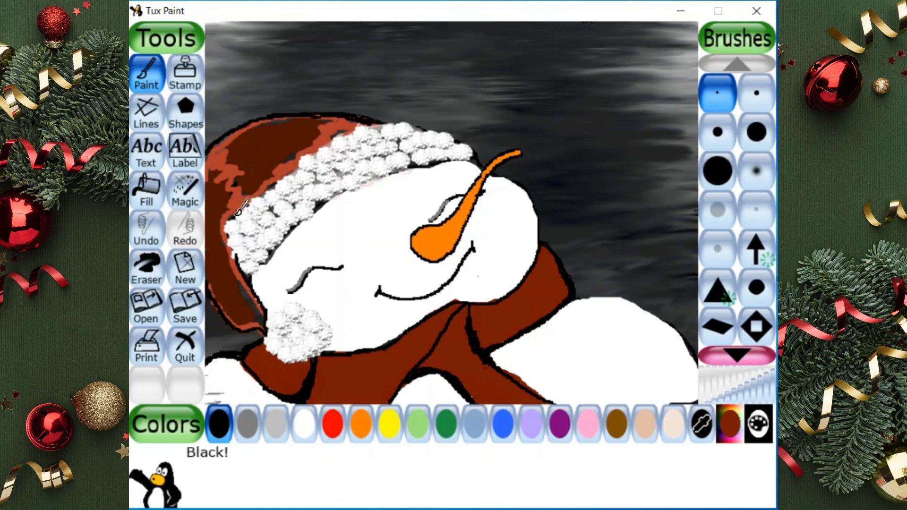
Blend the dark and light red areas of the hat and its drooping tail with the Smudge effect
click(183, 196)
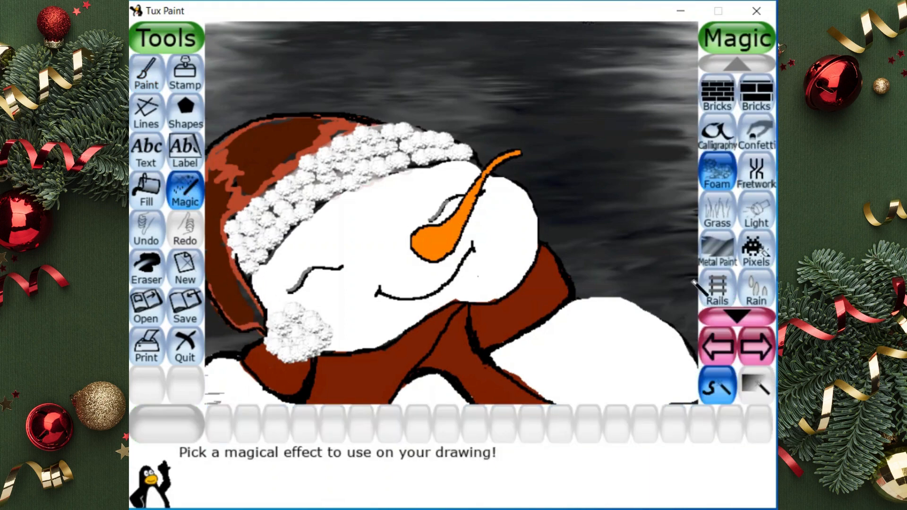
click(715, 343)
click(717, 336)
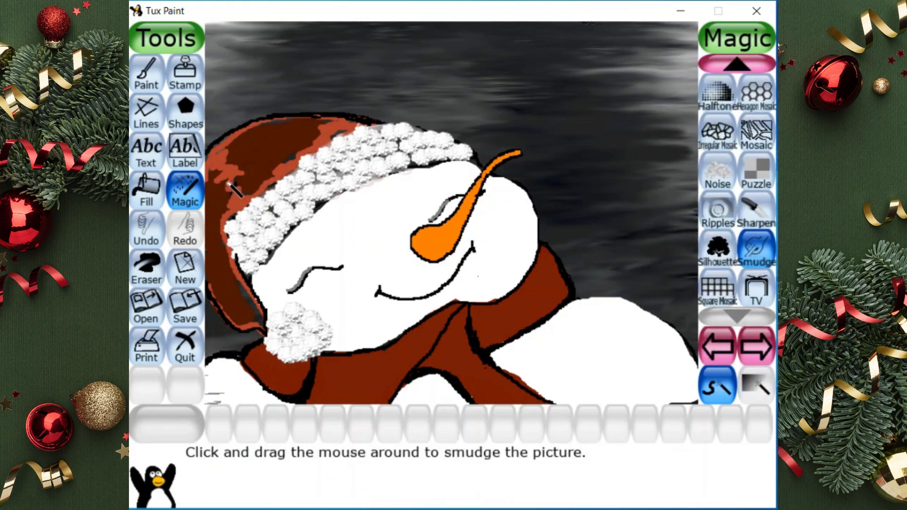
mouse_move(229, 185)
mouse_down()
mouse_move(250, 163)
mouse_move(222, 171)
mouse_move(230, 160)
mouse_move(266, 132)
mouse_move(345, 127)
mouse_move(298, 137)
mouse_move(239, 173)
mouse_move(308, 141)
mouse_move(285, 143)
mouse_move(230, 187)
mouse_move(262, 177)
mouse_move(240, 186)
mouse_move(214, 192)
mouse_move(212, 176)
mouse_move(226, 205)
mouse_move(212, 218)
mouse_move(224, 274)
mouse_move(227, 260)
mouse_move(235, 285)
mouse_move(221, 254)
mouse_move(245, 317)
mouse_move(231, 312)
mouse_move(212, 261)
mouse_move(224, 299)
mouse_move(211, 278)
mouse_move(210, 244)
mouse_move(223, 291)
mouse_move(215, 236)
mouse_move(240, 148)
mouse_move(215, 158)
mouse_move(301, 131)
mouse_move(230, 168)
mouse_move(255, 156)
mouse_up()
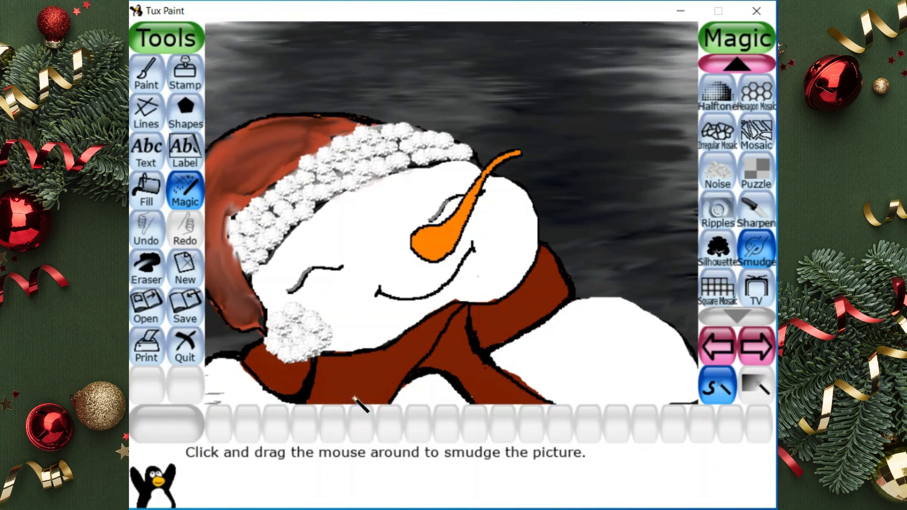
Add darker custom brownish-red dots to the scarf's middle section with the medium round brush and smudge them into shading
click(147, 71)
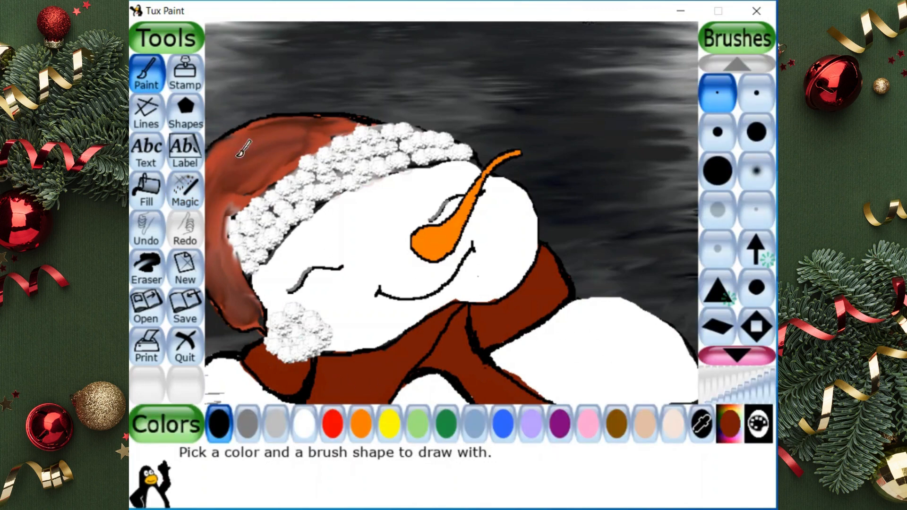
click(730, 430)
drag(463, 222, 470, 257)
click(594, 294)
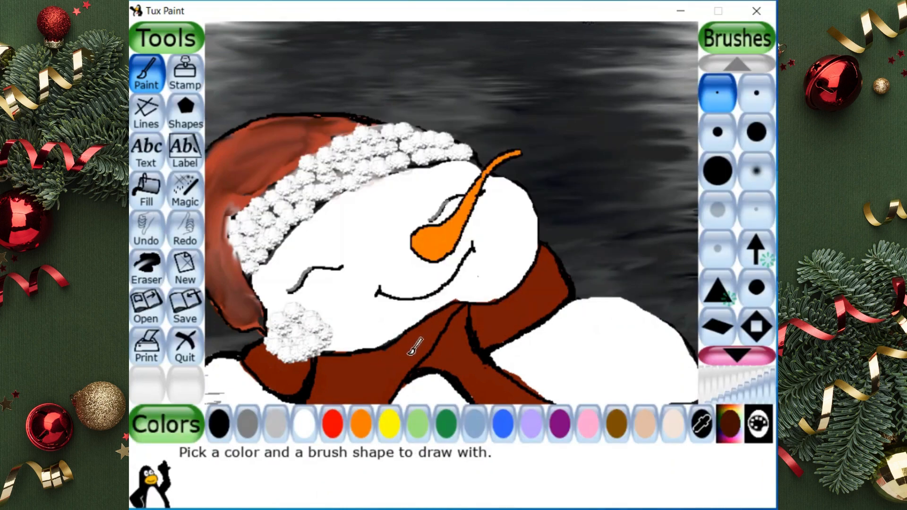
click(717, 135)
click(345, 386)
click(397, 372)
click(420, 341)
click(347, 365)
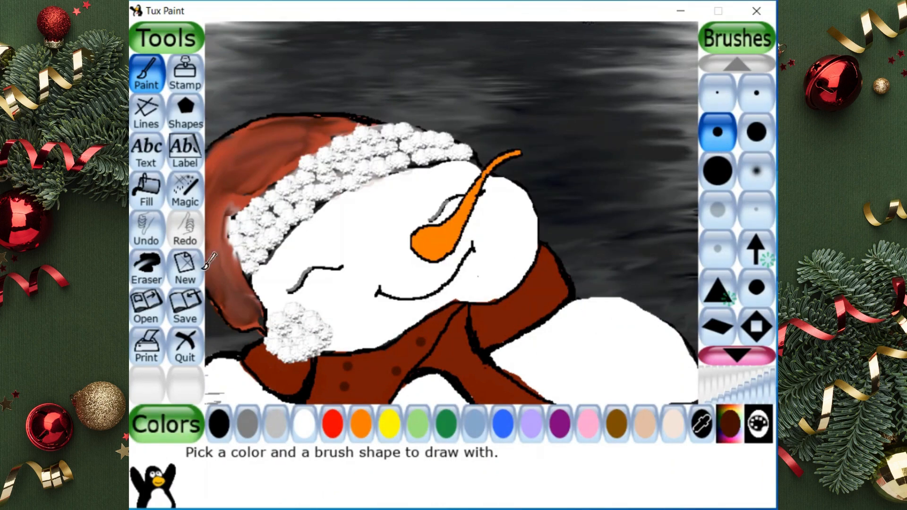
click(185, 192)
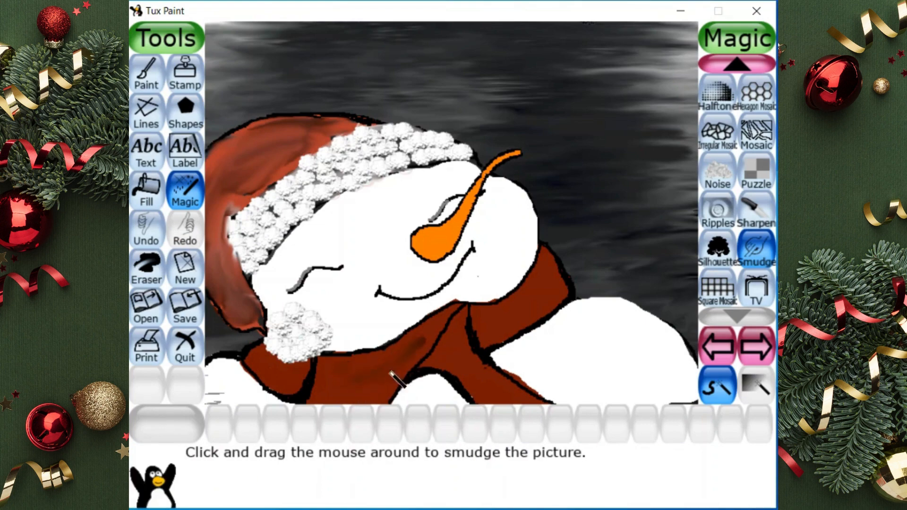
drag(407, 352, 385, 369)
Place dark brownish-red dots on the scarf's left fold, right section and right hanging end
click(147, 73)
click(260, 362)
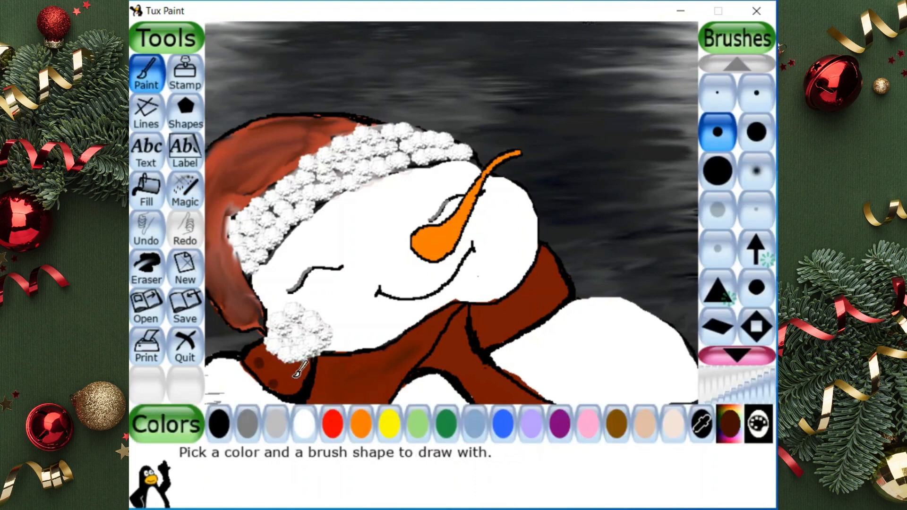
click(294, 373)
click(493, 327)
click(514, 312)
click(532, 307)
click(548, 290)
click(549, 270)
click(461, 348)
click(463, 366)
click(479, 381)
click(499, 391)
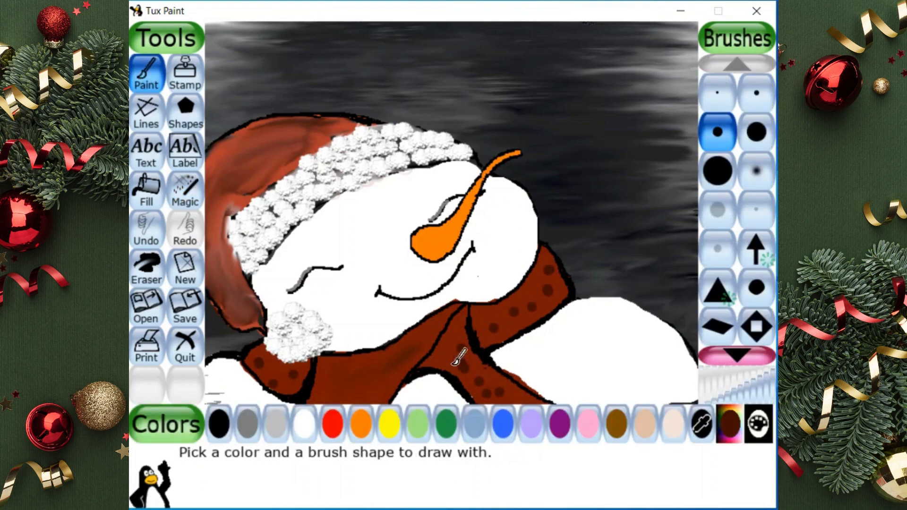
Scatter more dark brownish-red dots over the scarf's middle section and around the knot
click(351, 374)
click(407, 351)
click(430, 348)
click(444, 322)
click(383, 367)
click(368, 391)
click(337, 373)
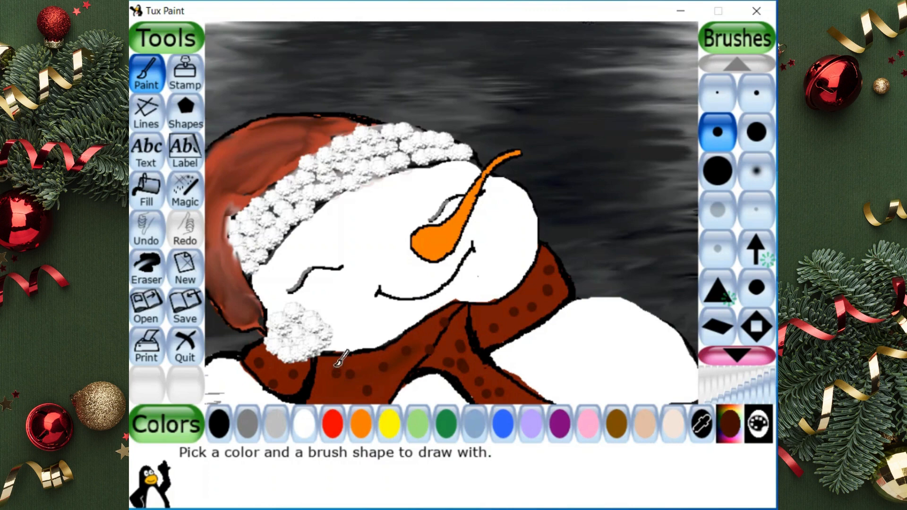
Smudge the dark dots across the whole scarf into soft fabric shading
click(184, 190)
drag(260, 364, 287, 390)
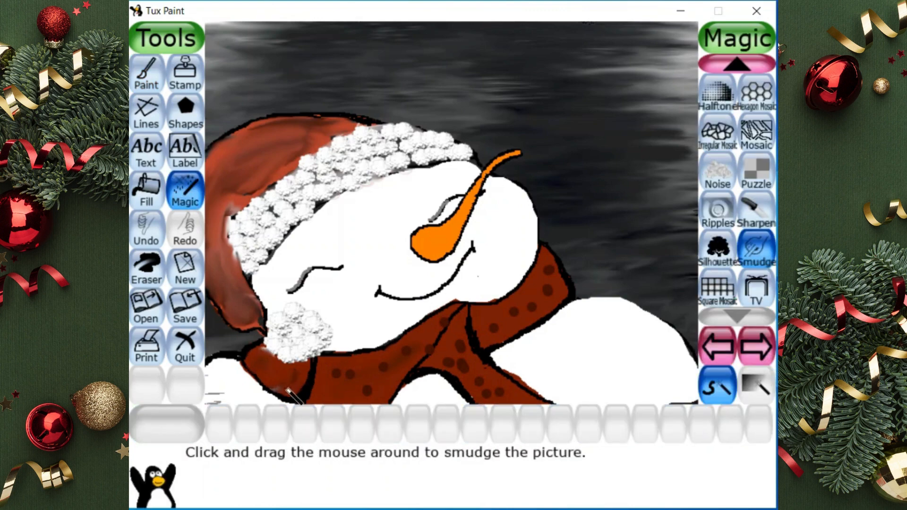
mouse_move(336, 377)
mouse_down()
mouse_move(431, 343)
mouse_move(441, 324)
mouse_move(420, 352)
mouse_move(456, 335)
mouse_move(449, 328)
mouse_move(410, 372)
mouse_move(455, 315)
mouse_move(414, 370)
mouse_move(420, 360)
mouse_move(452, 363)
mouse_move(462, 348)
mouse_move(474, 383)
mouse_move(495, 388)
mouse_move(459, 332)
mouse_move(478, 357)
mouse_move(507, 314)
mouse_move(536, 301)
mouse_up()
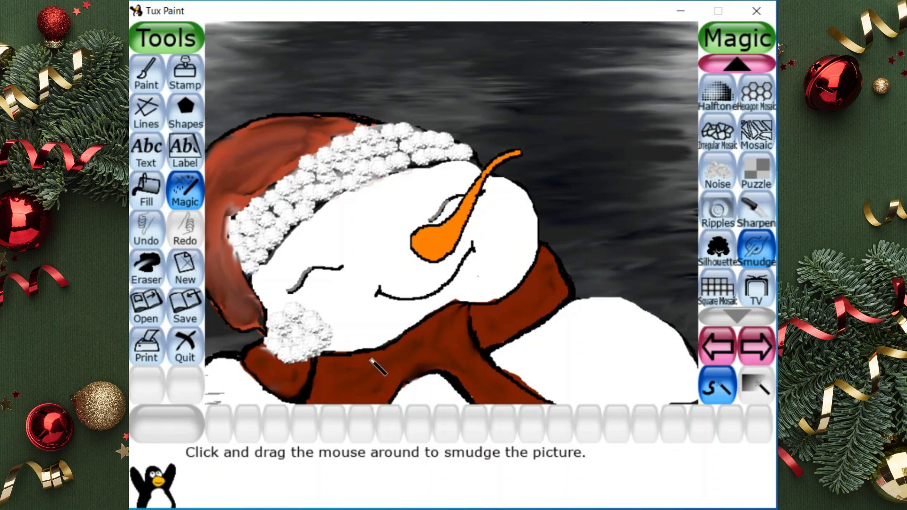
Soften the black outlines along the hat's top, the scarf's edges and the head's lower edge with the Smudge effect
mouse_move(364, 121)
mouse_down()
mouse_move(343, 116)
mouse_move(364, 112)
mouse_move(271, 112)
mouse_move(211, 147)
mouse_move(286, 117)
mouse_up()
drag(543, 239, 575, 290)
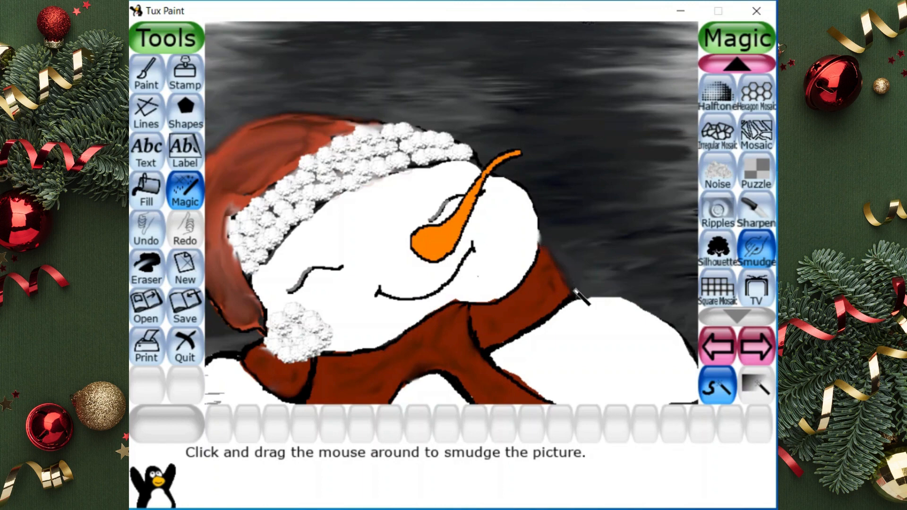
mouse_move(540, 317)
mouse_down()
mouse_move(500, 349)
mouse_move(579, 307)
mouse_move(496, 356)
mouse_move(535, 360)
mouse_move(508, 368)
mouse_move(544, 389)
mouse_move(478, 378)
mouse_move(429, 382)
mouse_move(471, 403)
mouse_move(408, 402)
mouse_up()
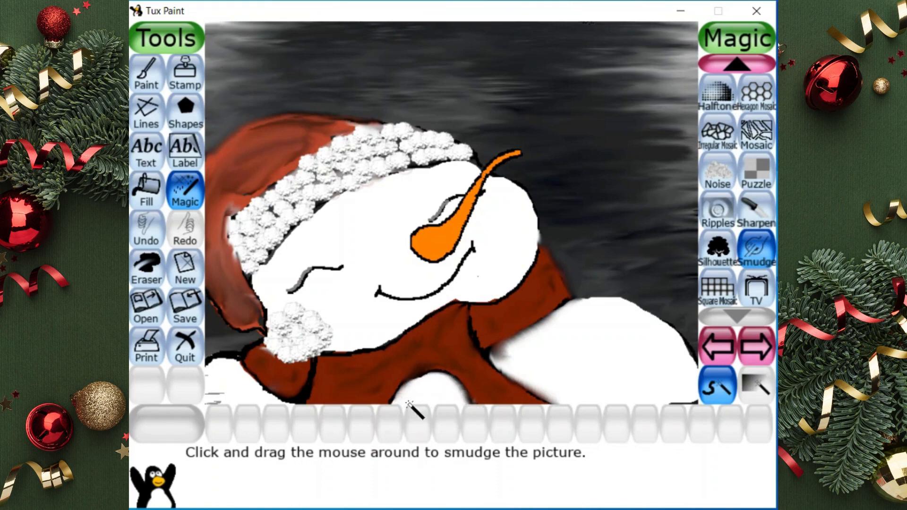
mouse_move(281, 399)
mouse_down()
mouse_move(233, 370)
mouse_move(277, 401)
mouse_move(269, 400)
mouse_move(299, 403)
mouse_up()
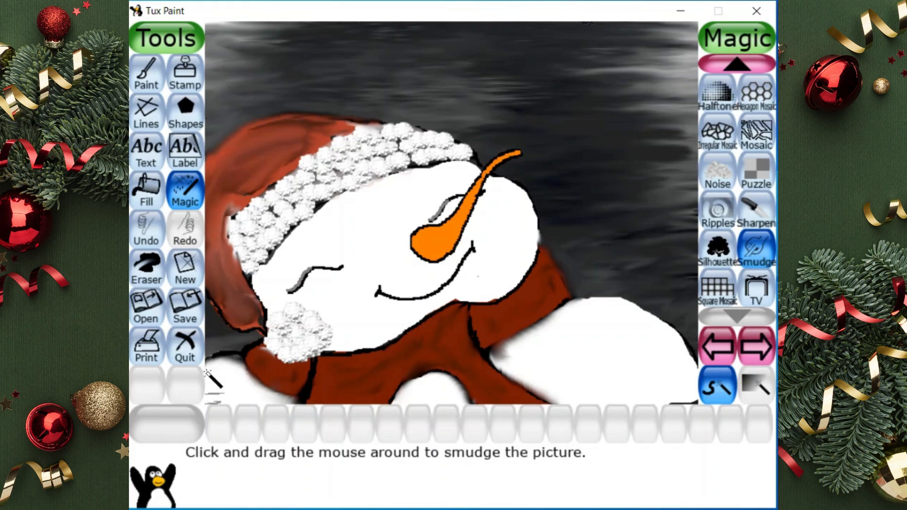
mouse_move(471, 297)
mouse_down()
mouse_move(511, 284)
mouse_move(531, 256)
mouse_move(516, 279)
mouse_move(474, 290)
mouse_move(480, 299)
mouse_move(462, 297)
mouse_move(347, 342)
mouse_move(392, 331)
mouse_move(450, 299)
mouse_move(355, 346)
mouse_move(442, 326)
mouse_up()
click(146, 72)
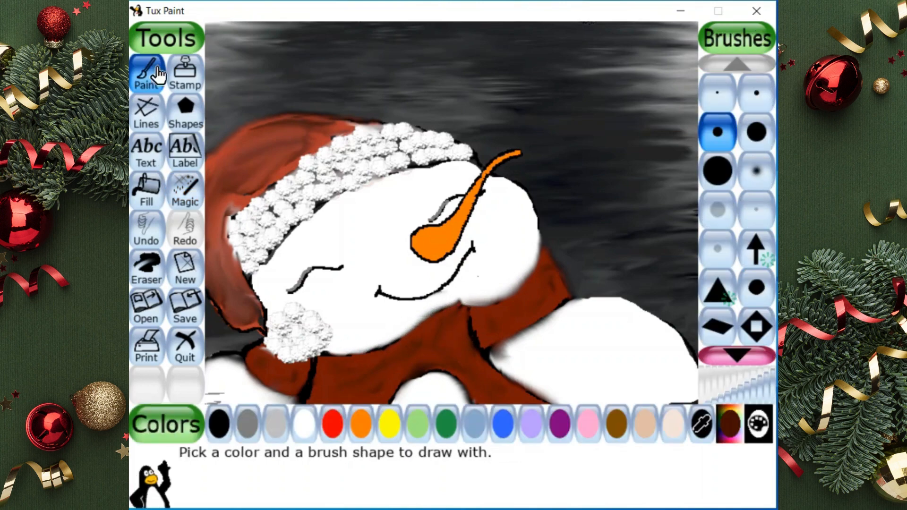
Draw a thin black fold line down across the scarf's knot with the smallest brush and smudge it into the fabric
click(717, 93)
click(219, 424)
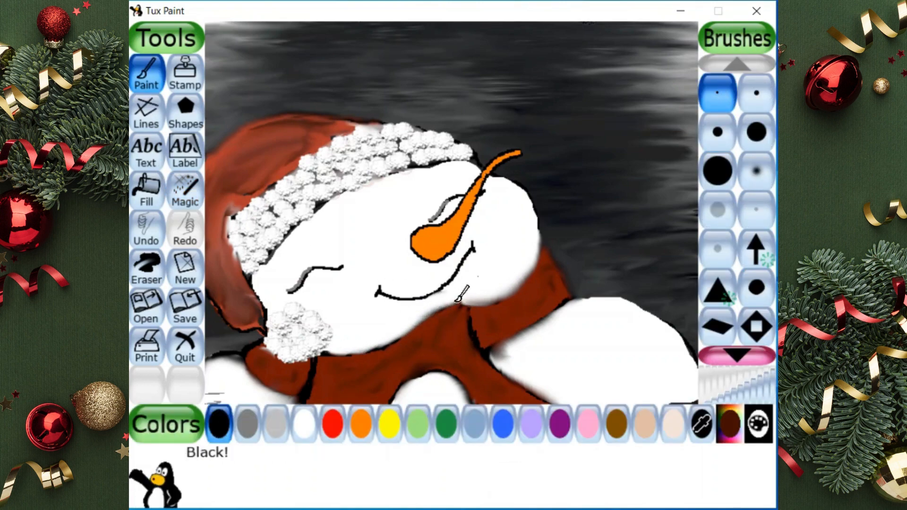
mouse_move(450, 330)
mouse_down()
mouse_move(418, 374)
mouse_move(413, 357)
mouse_up()
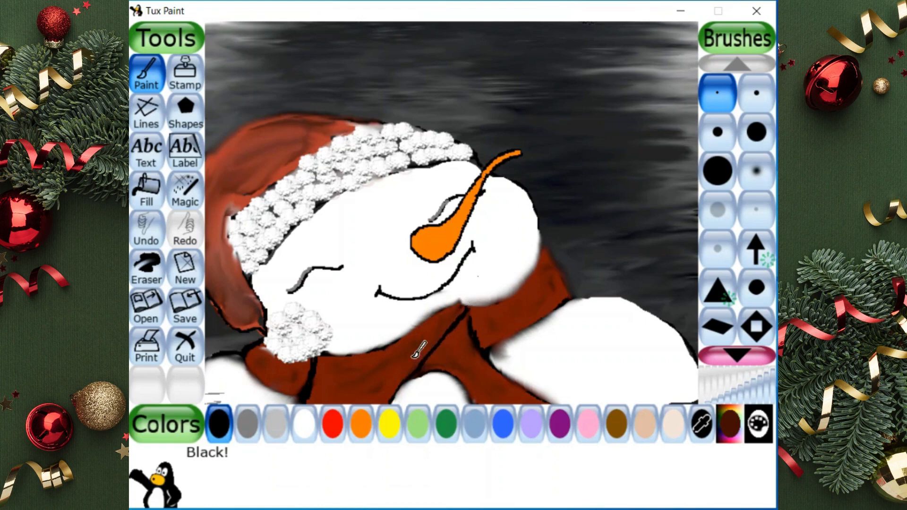
click(185, 189)
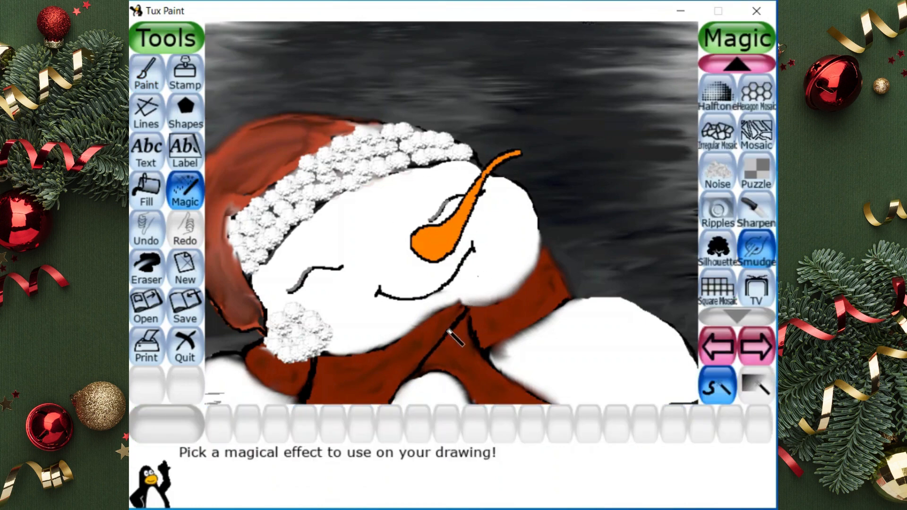
mouse_move(455, 337)
mouse_down()
mouse_move(463, 317)
mouse_move(417, 369)
mouse_move(470, 322)
mouse_move(461, 318)
mouse_move(444, 338)
mouse_move(432, 371)
mouse_up()
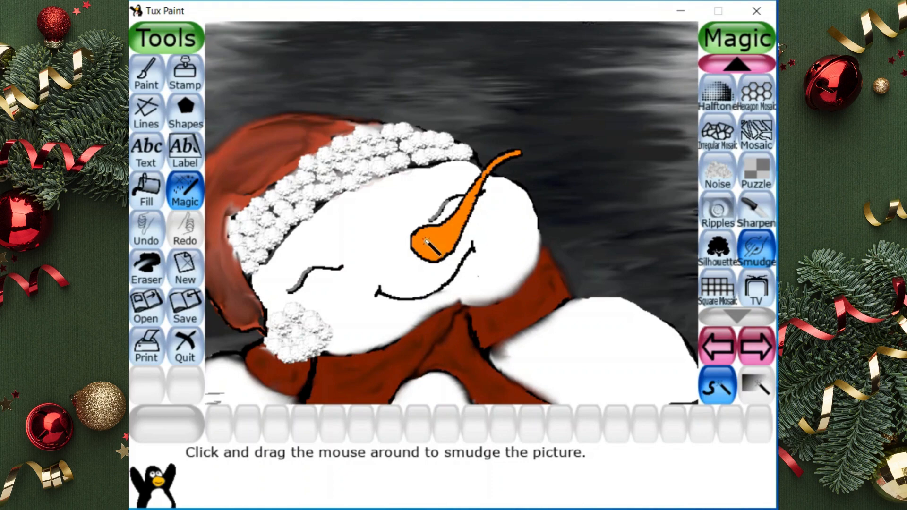
Smudge the carrot nose's black outline and blend the fluffy texture of the hat's trim and pompom
mouse_move(425, 240)
mouse_down()
mouse_move(469, 193)
mouse_move(457, 216)
mouse_move(419, 241)
mouse_move(450, 225)
mouse_move(490, 164)
mouse_move(524, 150)
mouse_move(488, 173)
mouse_move(473, 202)
mouse_up()
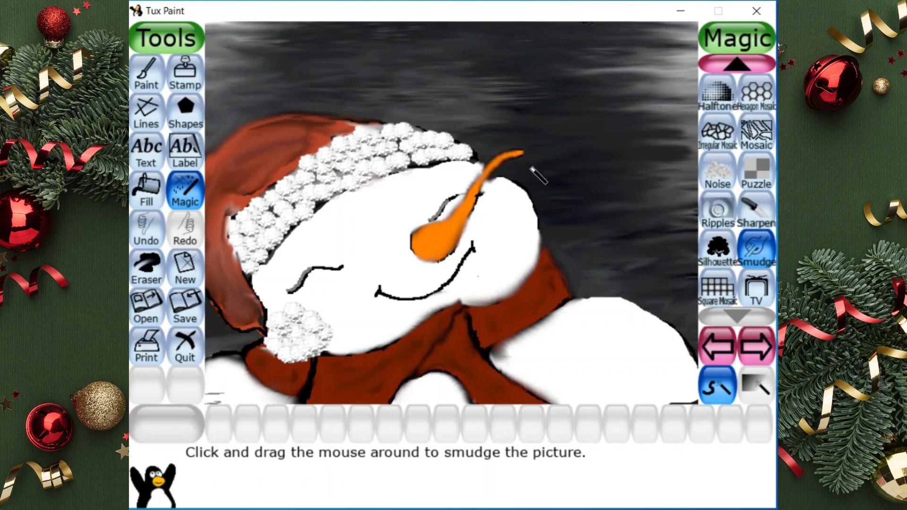
mouse_move(253, 315)
mouse_down()
mouse_move(299, 323)
mouse_move(303, 337)
mouse_move(274, 214)
mouse_move(305, 187)
mouse_move(294, 183)
mouse_move(254, 229)
mouse_move(356, 167)
mouse_move(365, 146)
mouse_move(406, 148)
mouse_move(405, 157)
mouse_move(419, 146)
mouse_move(386, 140)
mouse_move(388, 157)
mouse_move(248, 257)
mouse_up()
drag(397, 154, 448, 149)
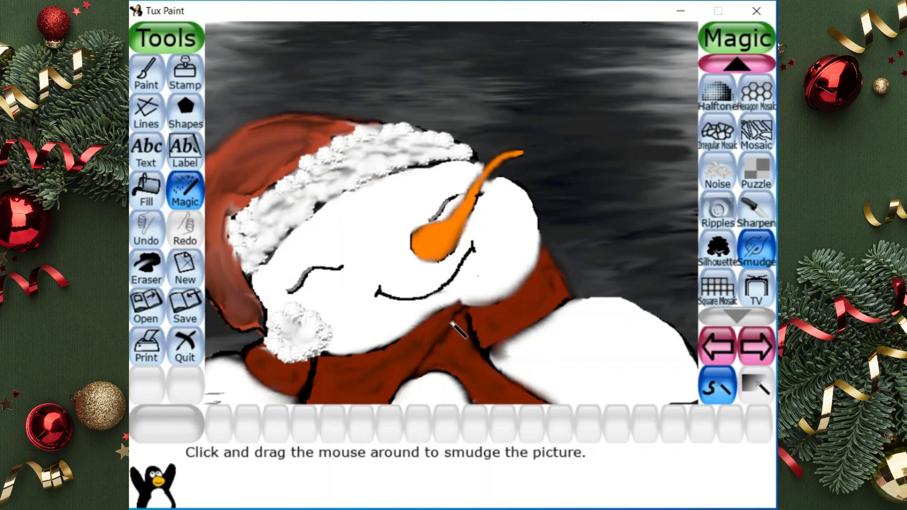
Paint pink blush spots on both of the snowman's cheeks and smudge them into soft round patches
click(147, 75)
click(588, 424)
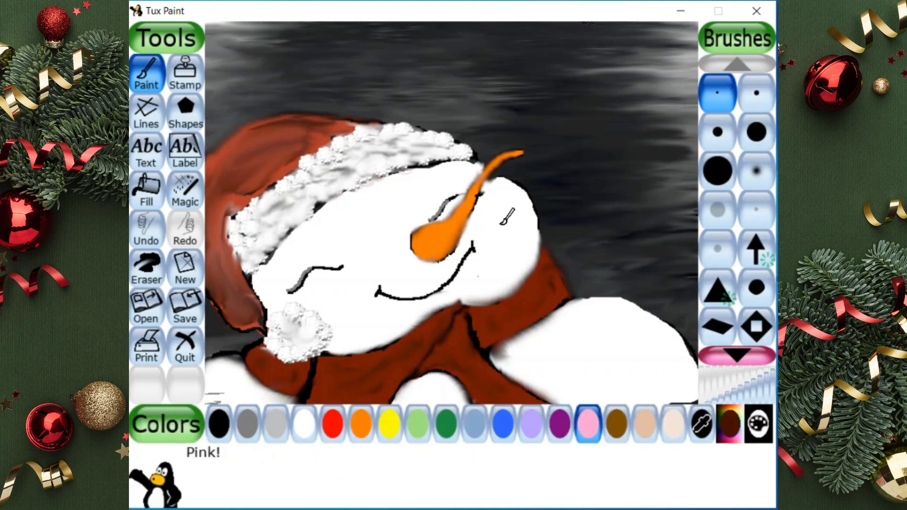
drag(339, 302, 360, 307)
click(185, 194)
mouse_move(488, 225)
mouse_down()
mouse_move(503, 243)
mouse_move(493, 227)
mouse_move(508, 234)
mouse_up()
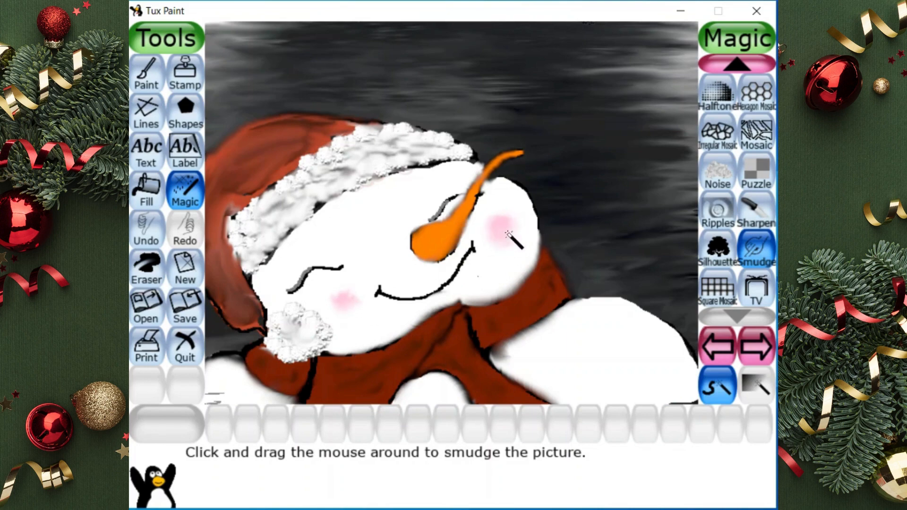
mouse_move(344, 296)
mouse_down()
mouse_move(362, 323)
mouse_move(350, 318)
mouse_up()
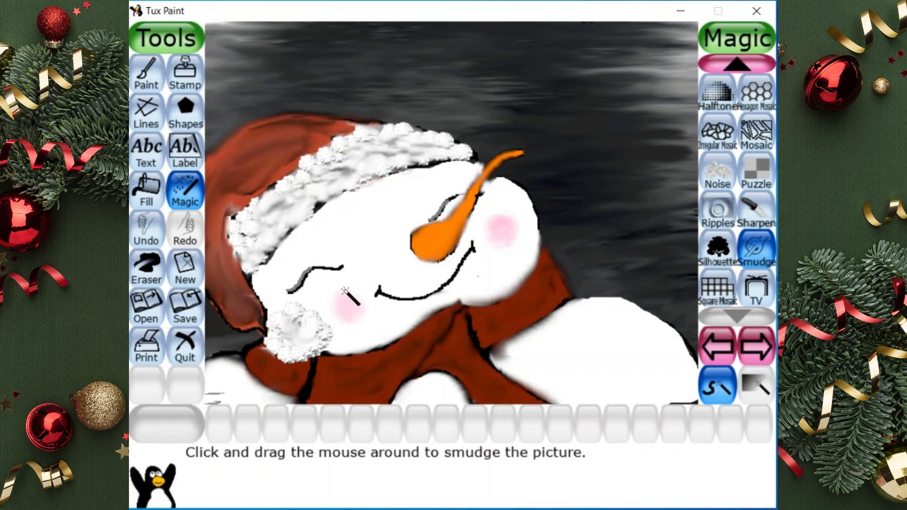
Stamp five small snowflakes across the dark background, four along the upper sky and one beside the snowman's cheek
click(185, 75)
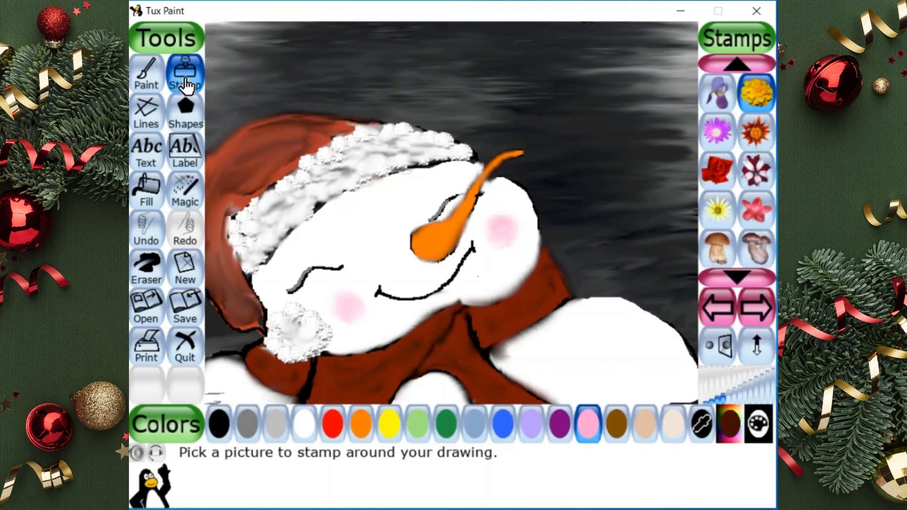
click(766, 311)
click(736, 277)
click(736, 277)
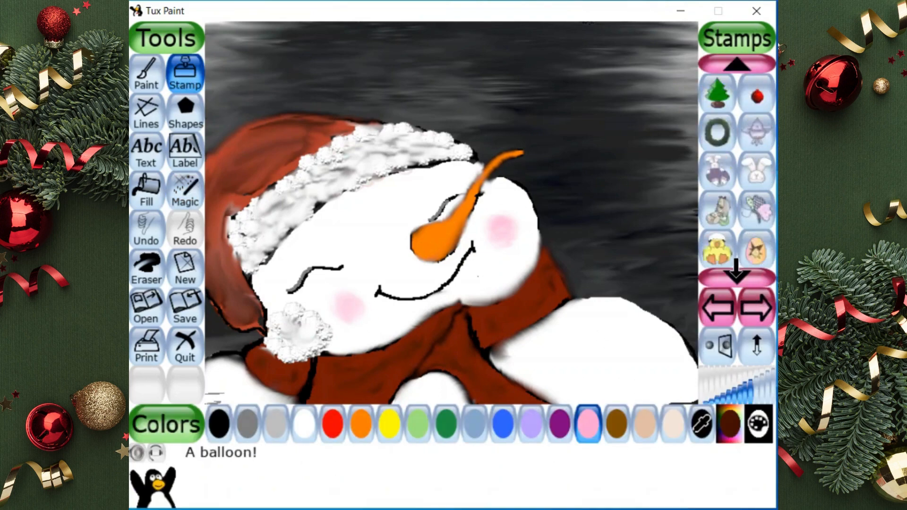
click(736, 276)
click(736, 277)
click(736, 276)
click(718, 210)
click(732, 396)
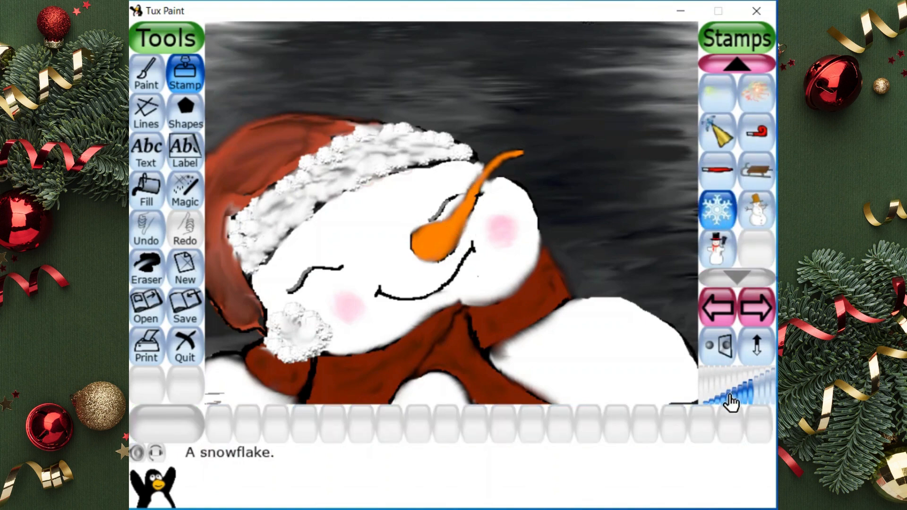
click(645, 243)
click(649, 67)
click(537, 56)
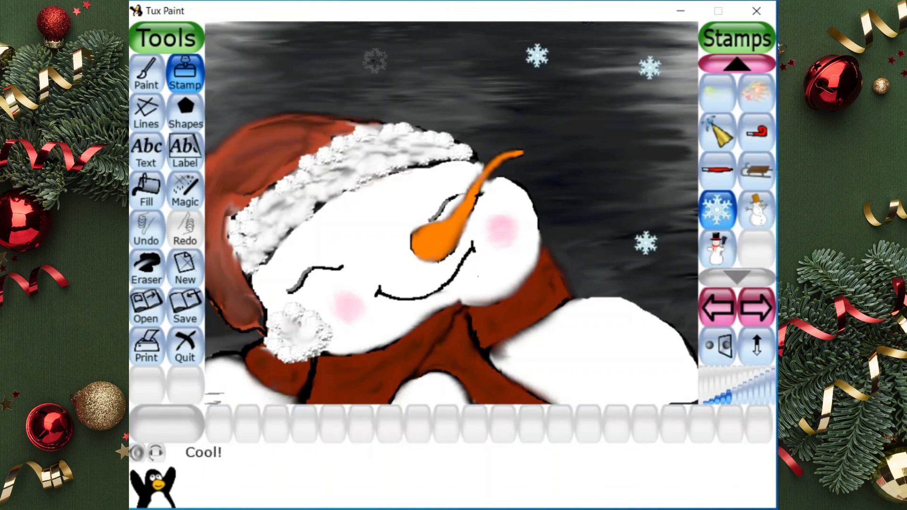
click(370, 46)
click(241, 80)
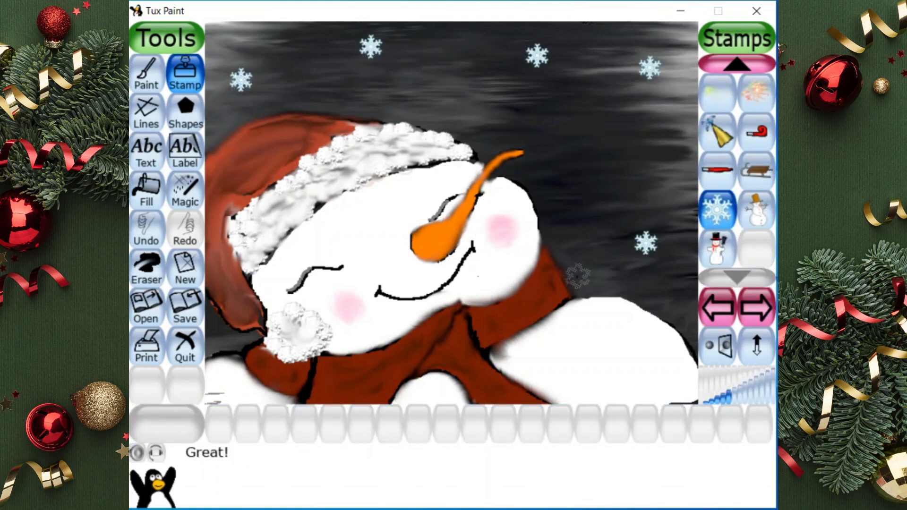
Scatter tiny white snow dots over the dark background, the red hat and the scarf with the smallest brush
click(147, 74)
click(304, 423)
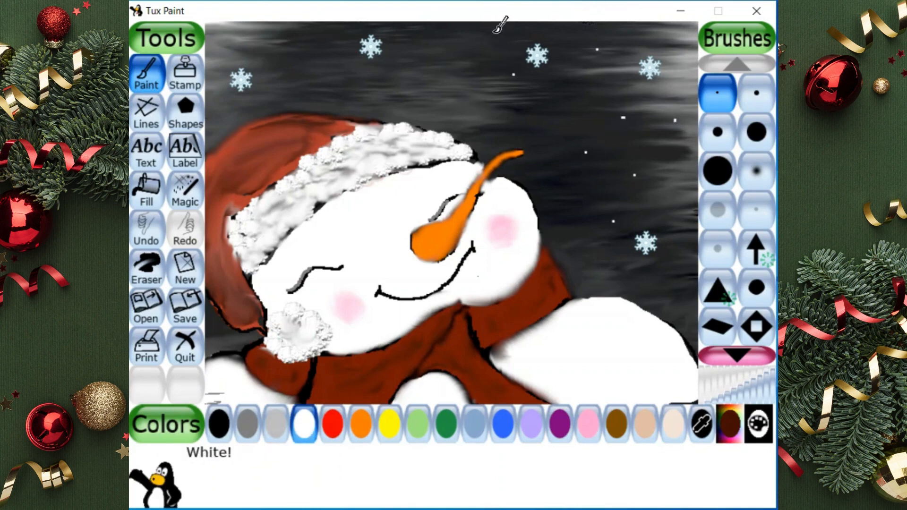
click(400, 368)
click(456, 328)
click(249, 133)
click(283, 131)
click(228, 279)
click(232, 306)
click(269, 37)
click(308, 27)
click(678, 172)
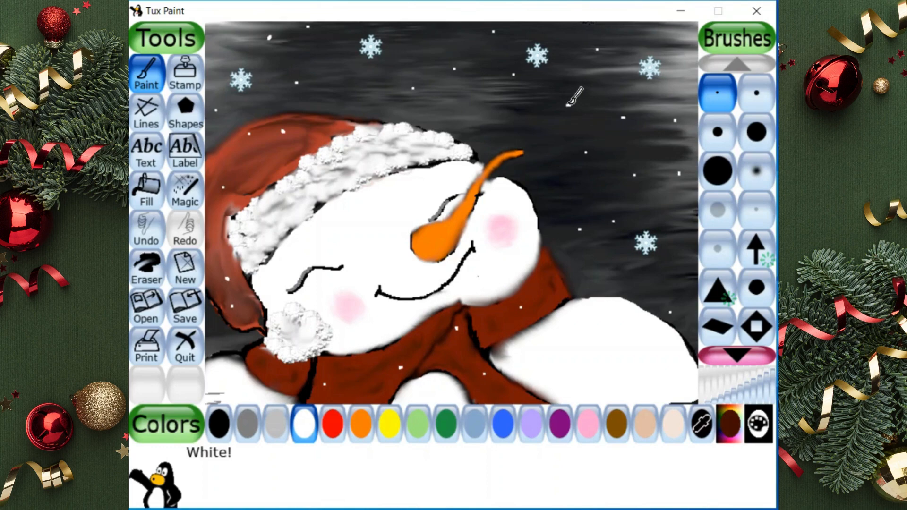
click(552, 185)
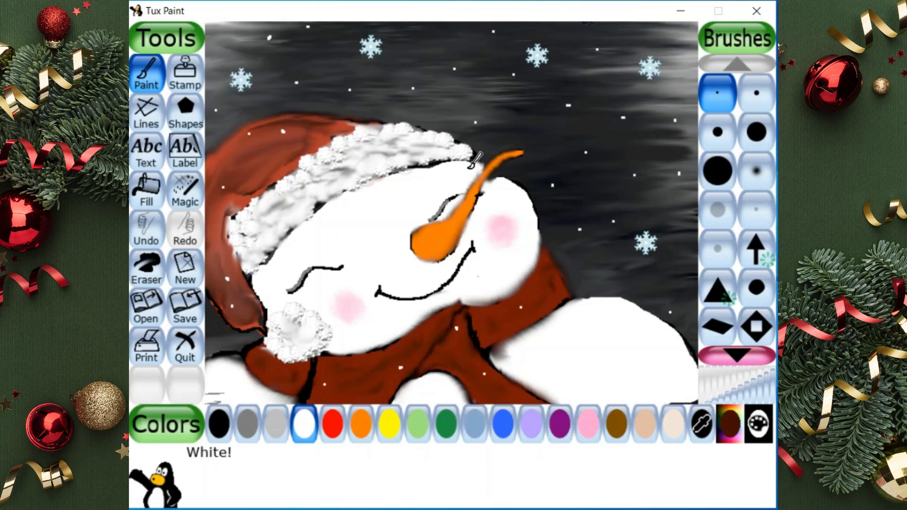